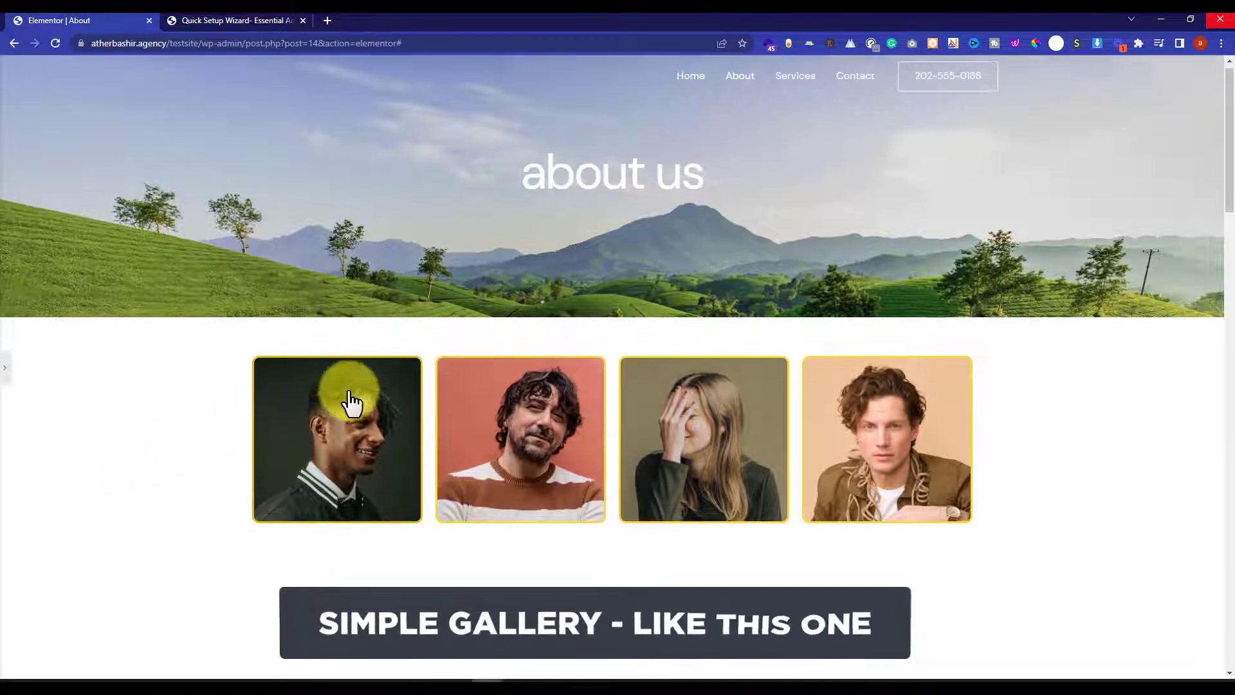
# - Preview the simple gallery's portraits in the lightbox, browse through the images, and close it
pyautogui.scroll(-1, 379, 394)
pyautogui.click(389, 394)
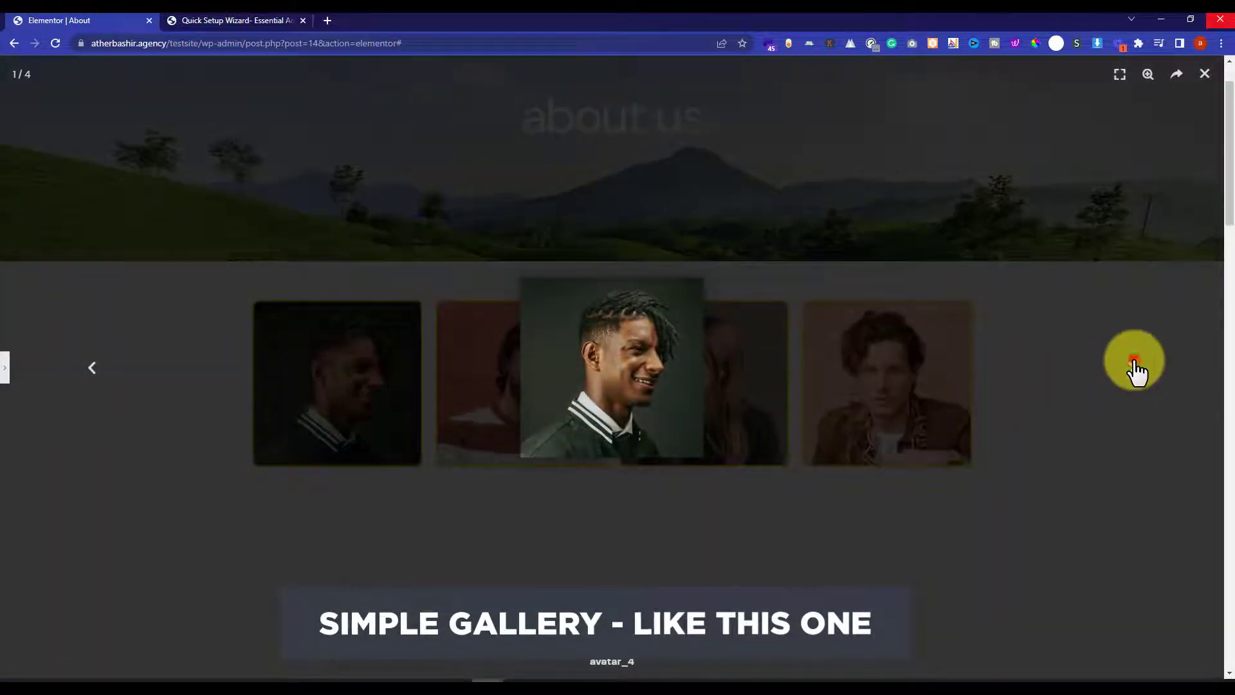
pyautogui.click(1134, 368)
pyautogui.click(1134, 368)
pyautogui.click(1204, 76)
# - Check the filterable gallery by switching between the Mountains and People filters, ending on All
pyautogui.scroll(-8, 781, 389)
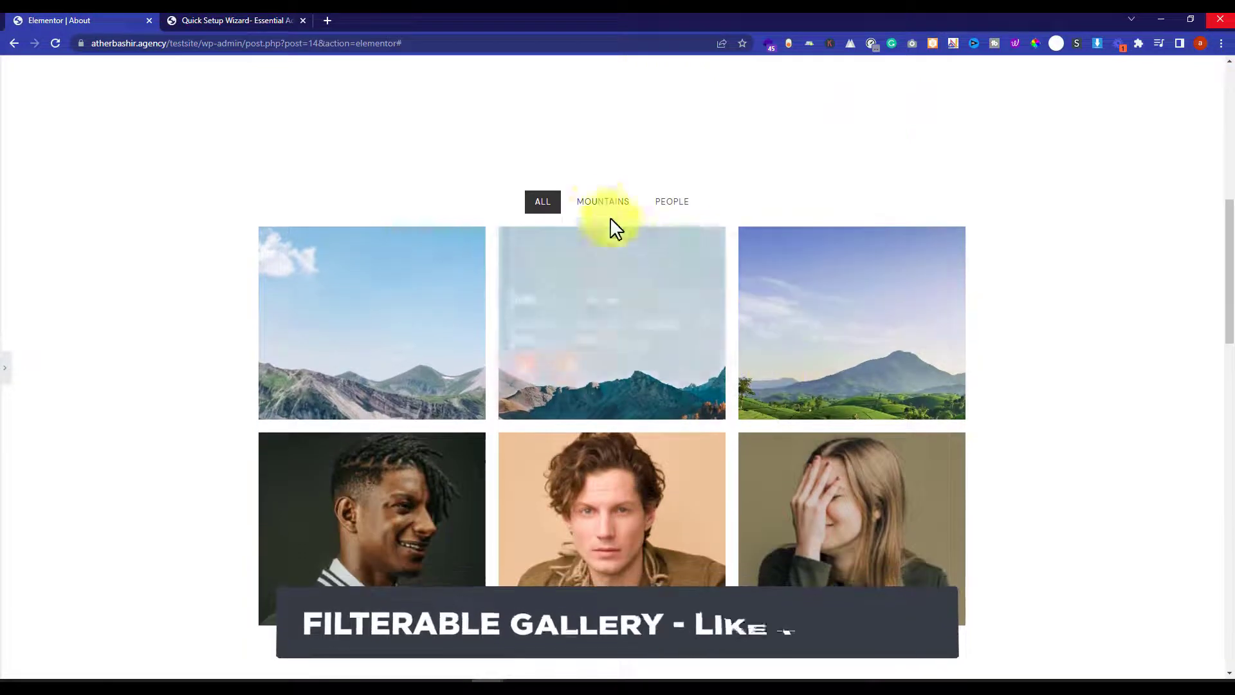
pyautogui.click(598, 203)
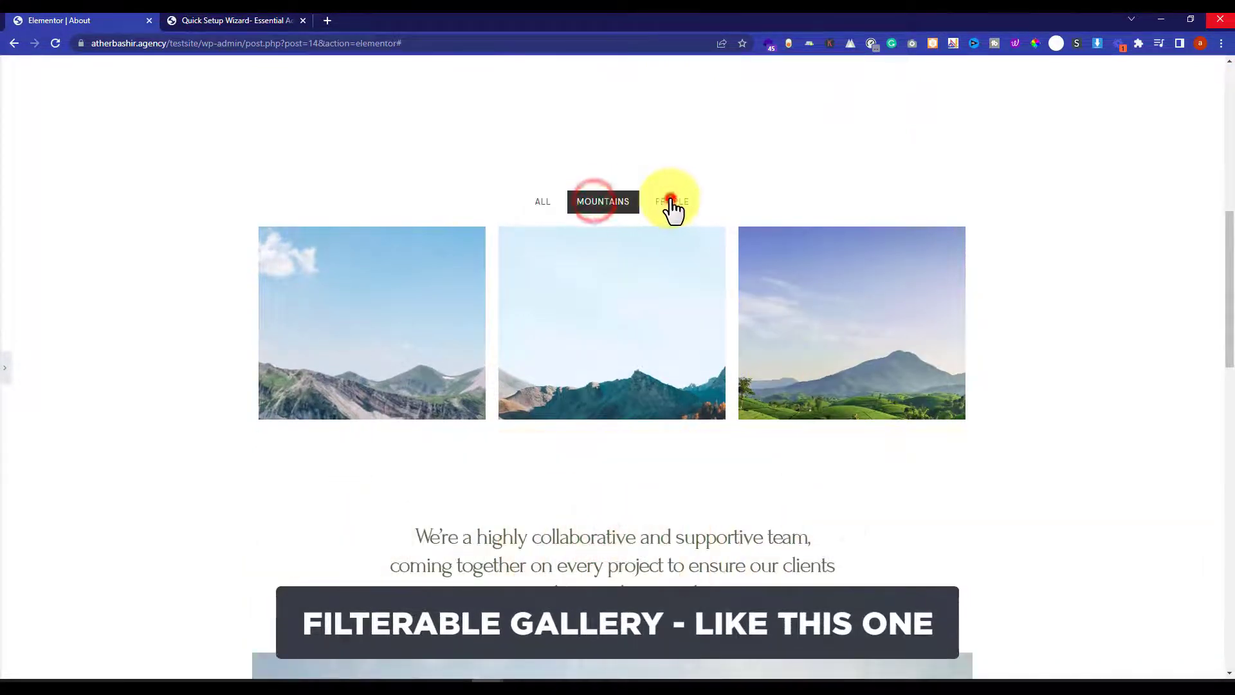
pyautogui.click(671, 202)
pyautogui.click(542, 203)
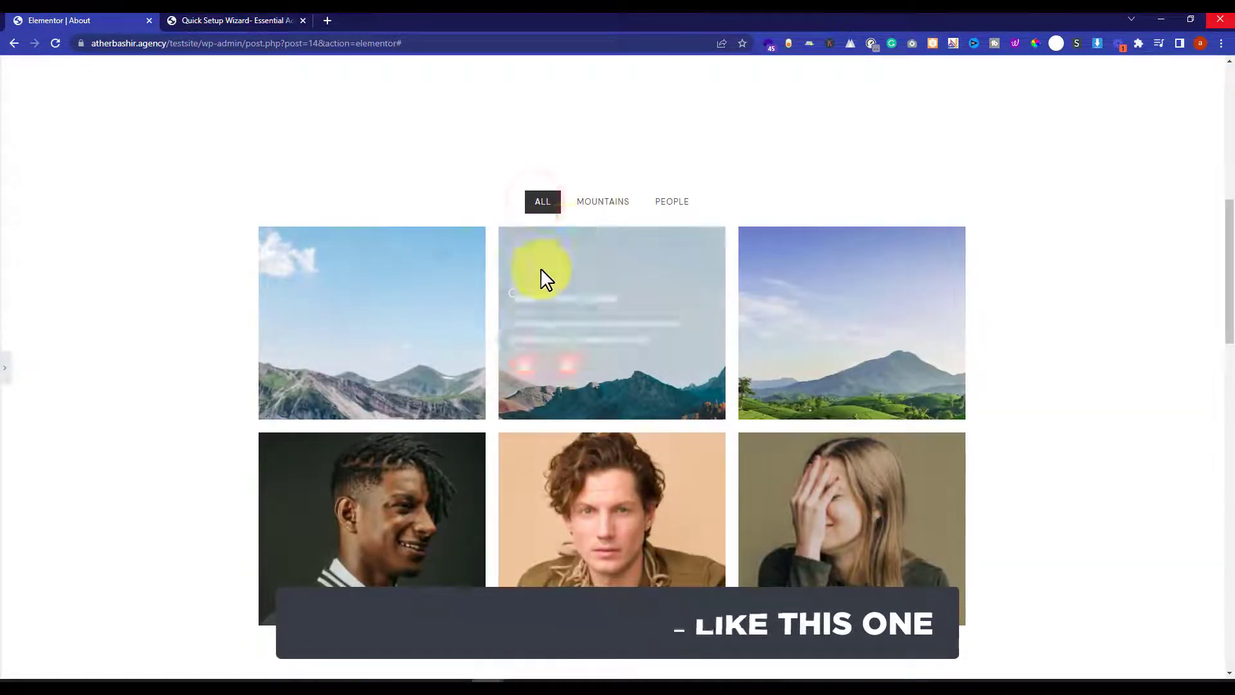
pyautogui.click(598, 204)
pyautogui.click(672, 202)
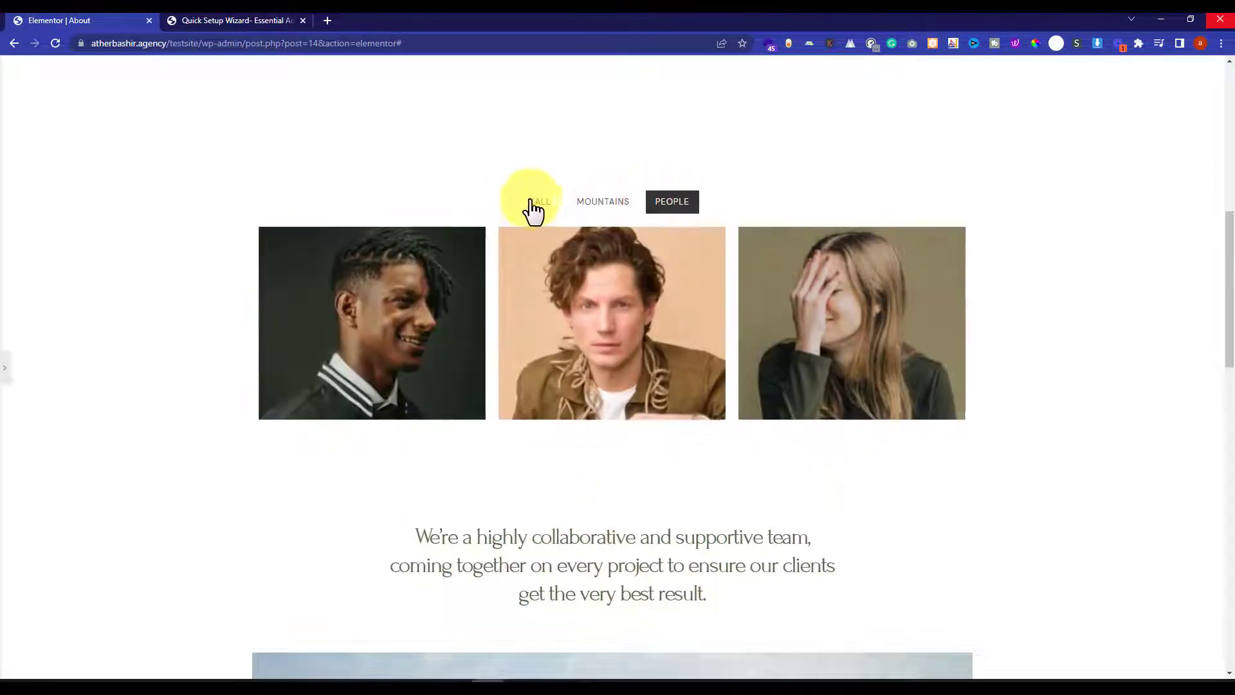
pyautogui.click(541, 203)
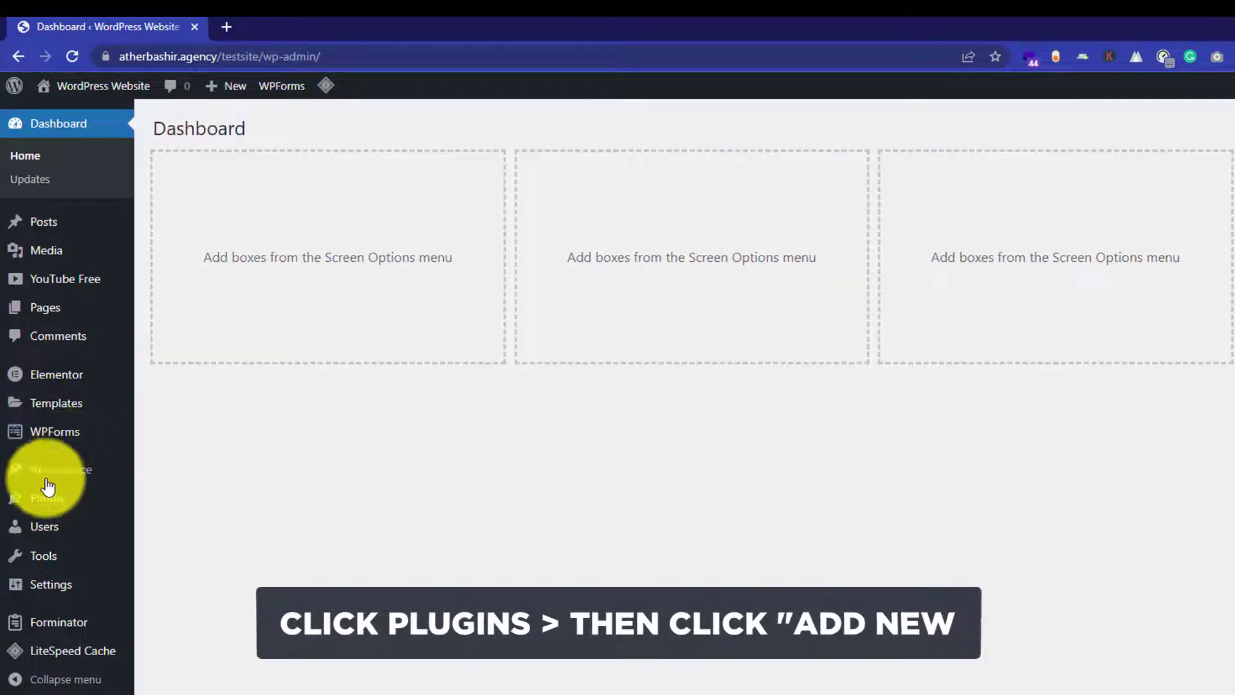
# - Search for "elementor" among the plugins available to add to the WordPress site
pyautogui.moveTo(48, 500)
pyautogui.click(176, 532)
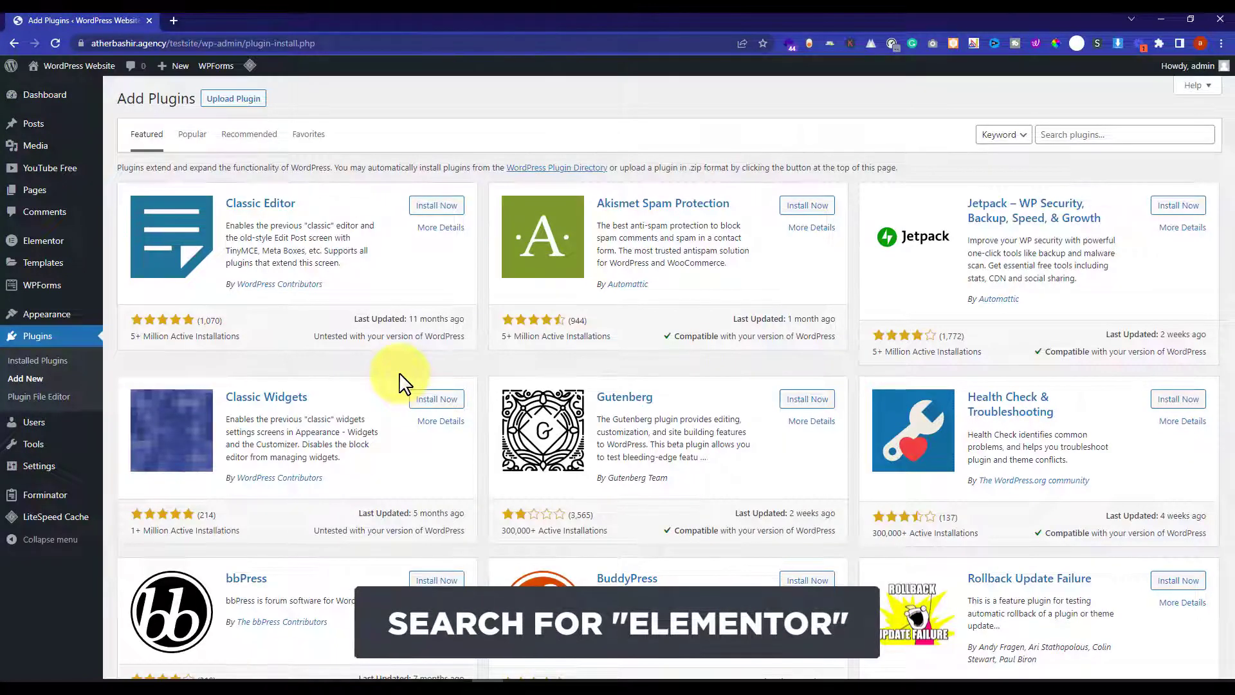
pyautogui.click(1071, 135)
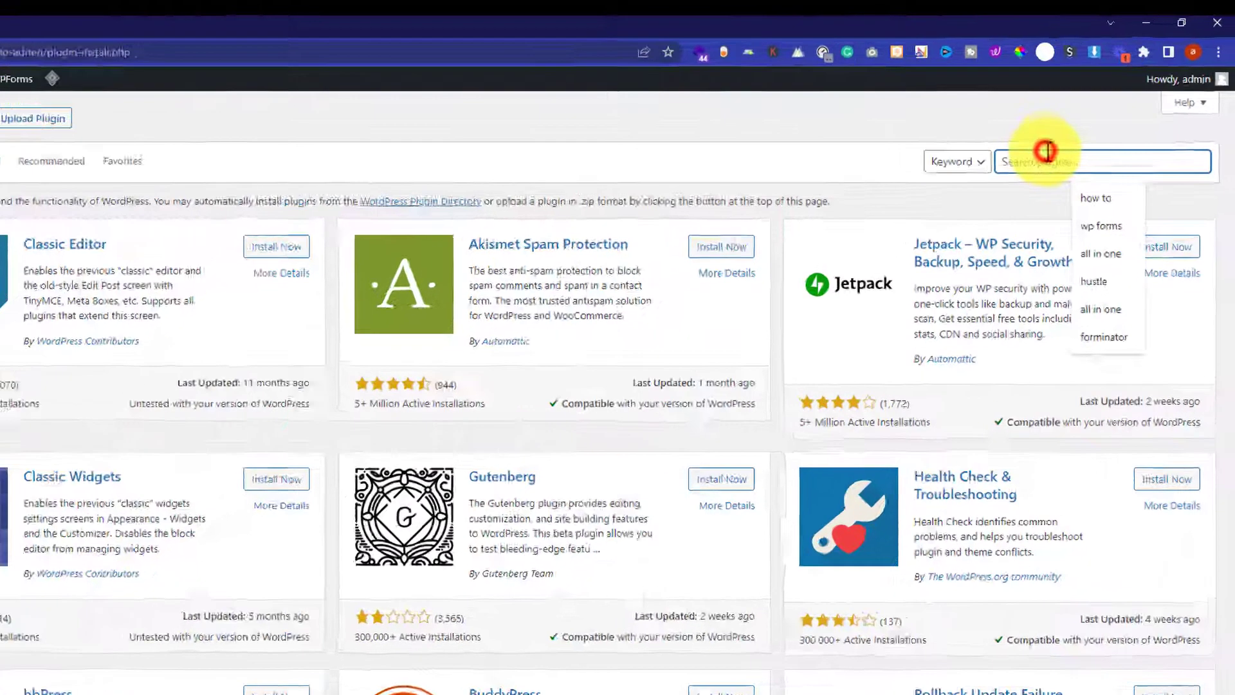
pyautogui.write('elementor')
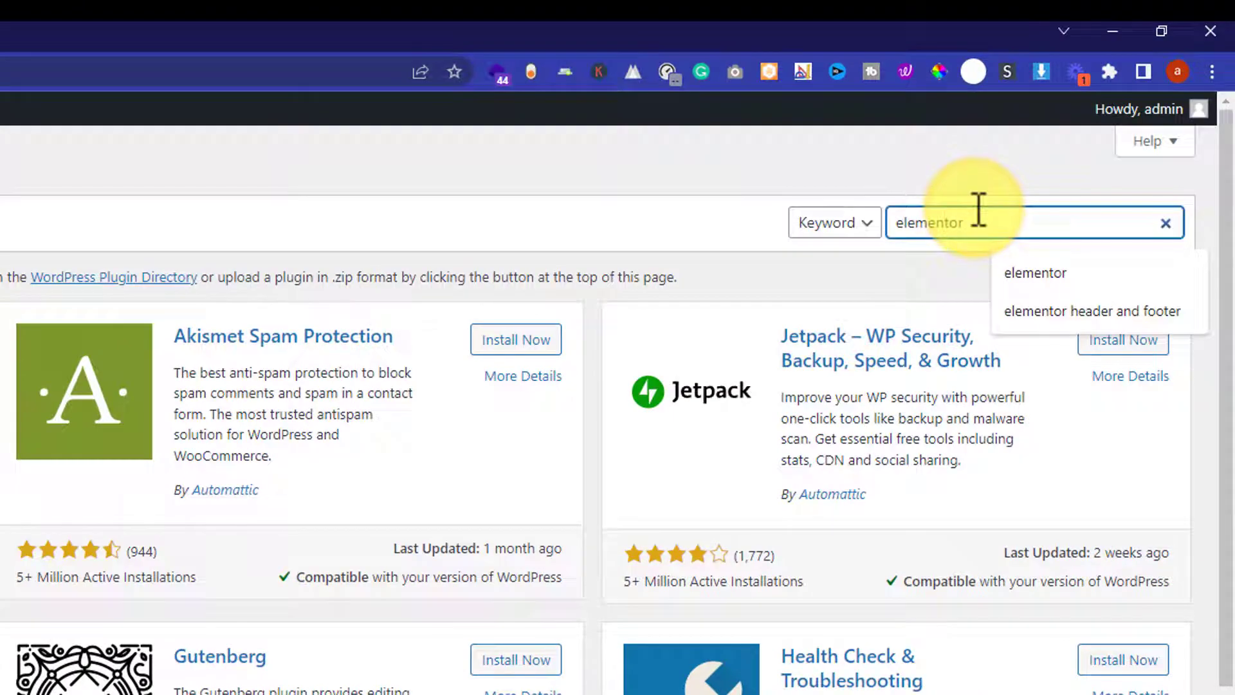
pyautogui.press('Return')
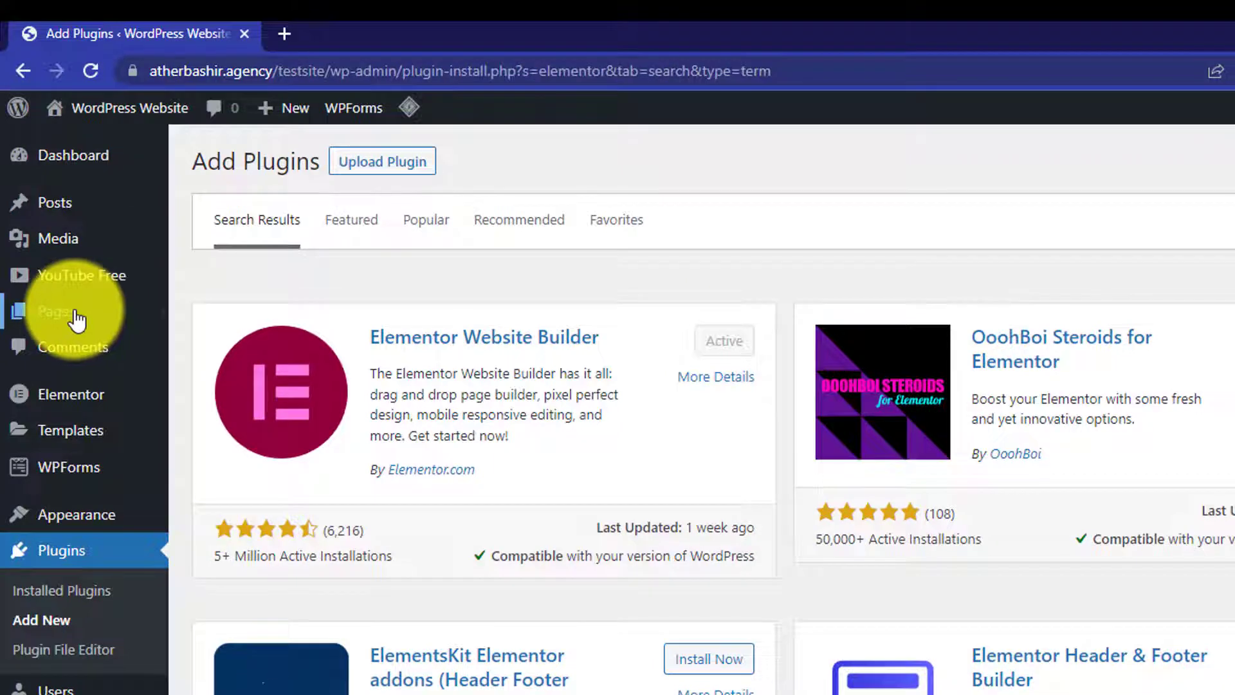
# - Open the About page from the site's page list for editing with Elementor
pyautogui.moveTo(76, 319)
pyautogui.click(227, 315)
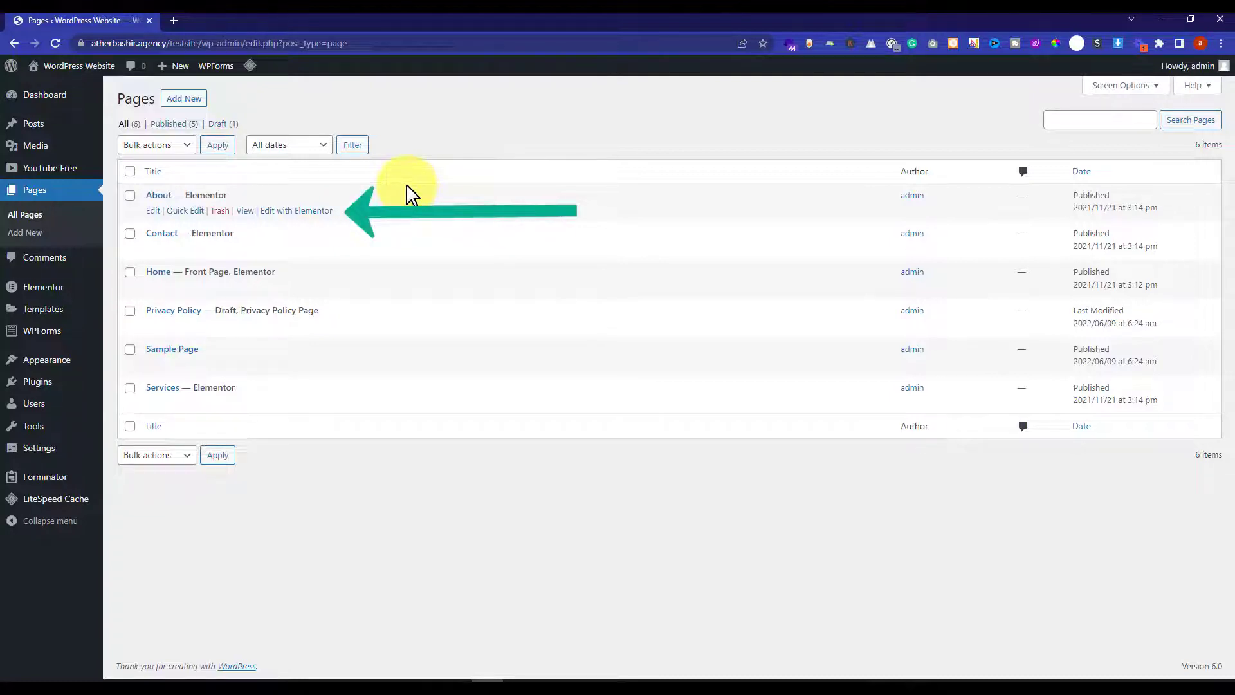
pyautogui.click(293, 212)
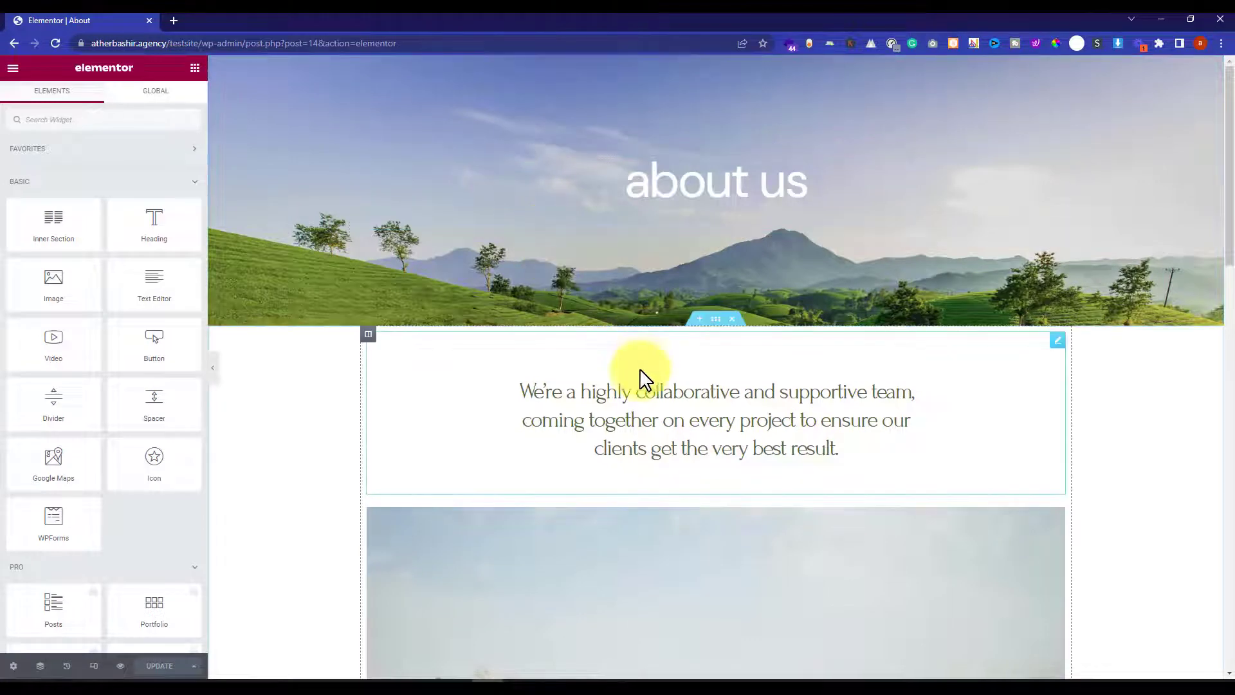
# - Add a new single-column section between the "about us" banner and the team introduction text
pyautogui.click(699, 321)
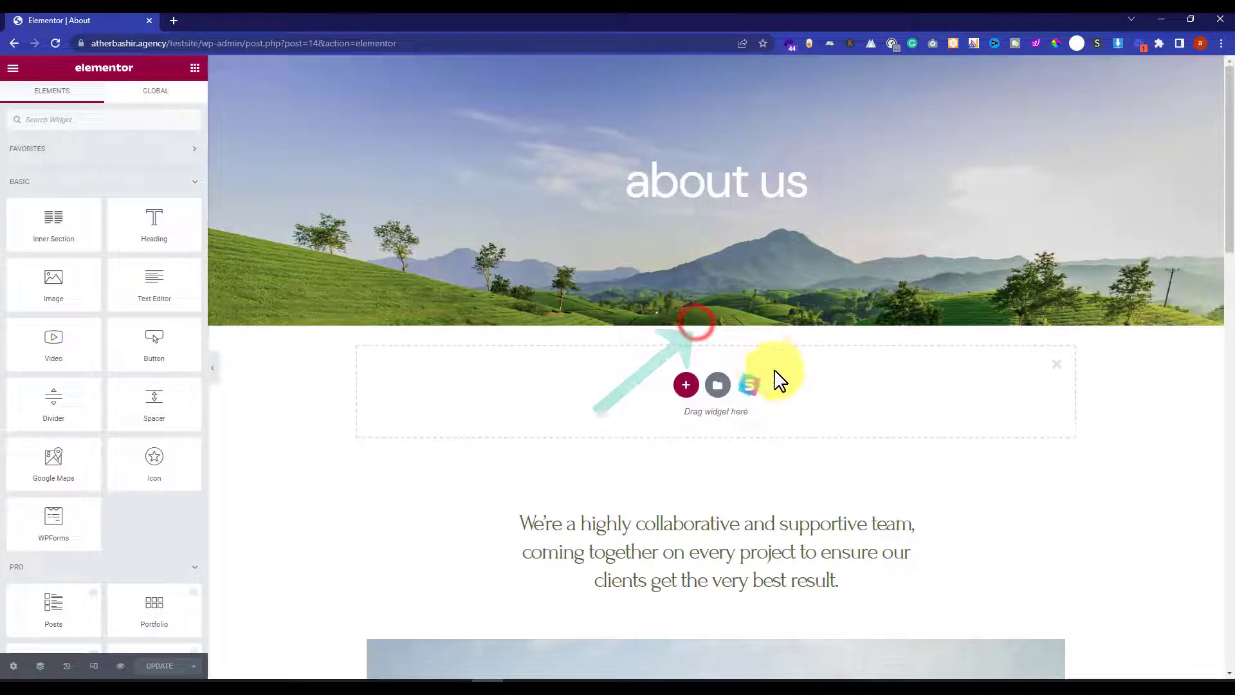
pyautogui.click(685, 388)
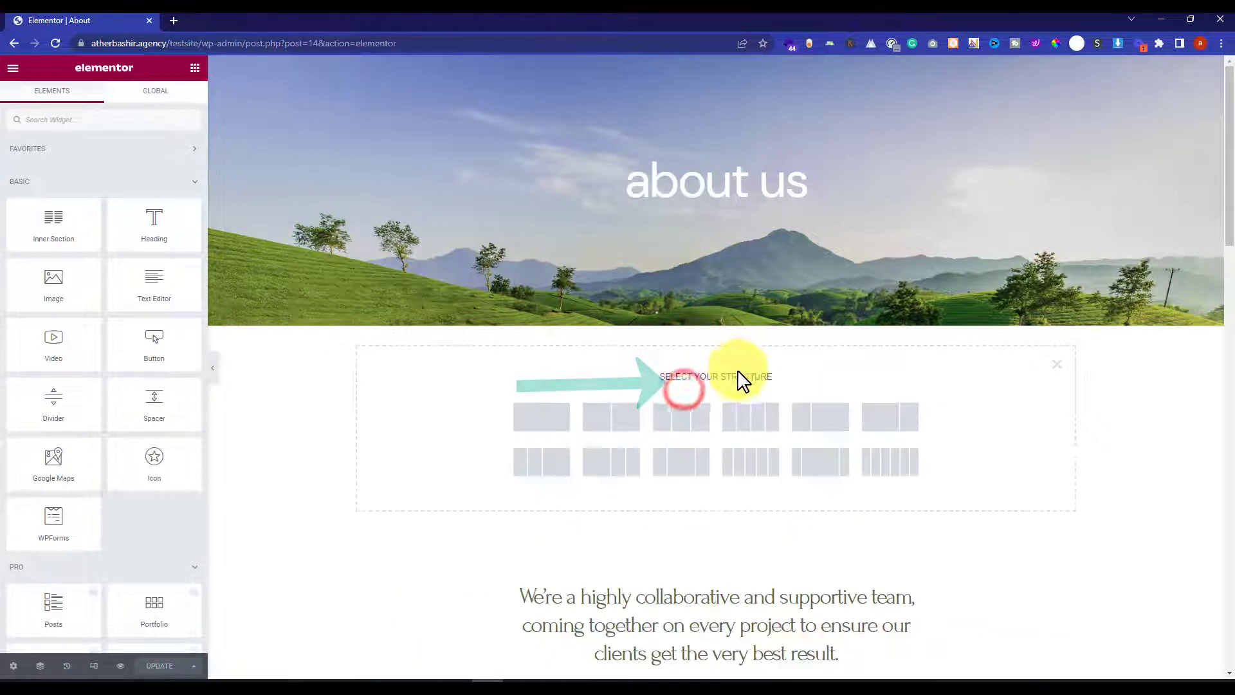
pyautogui.click(539, 418)
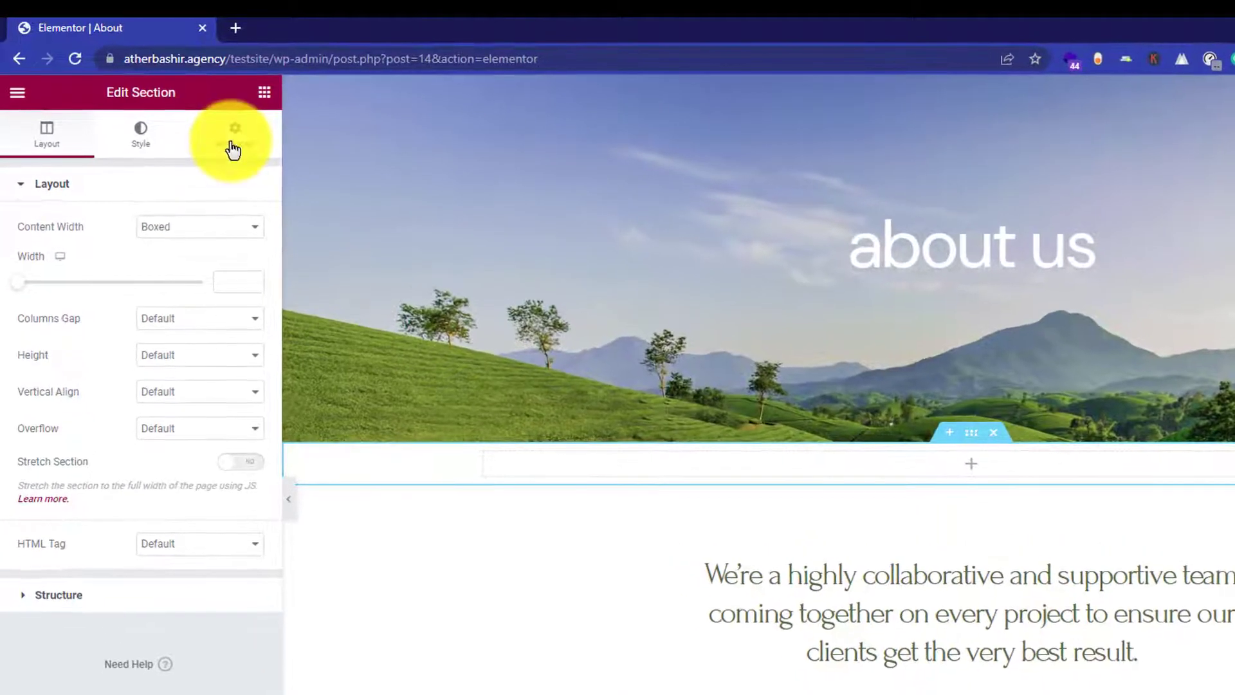
# - Unlink the new section's padding values and set its top and bottom padding to 50 px each
pyautogui.click(233, 143)
pyautogui.click(238, 315)
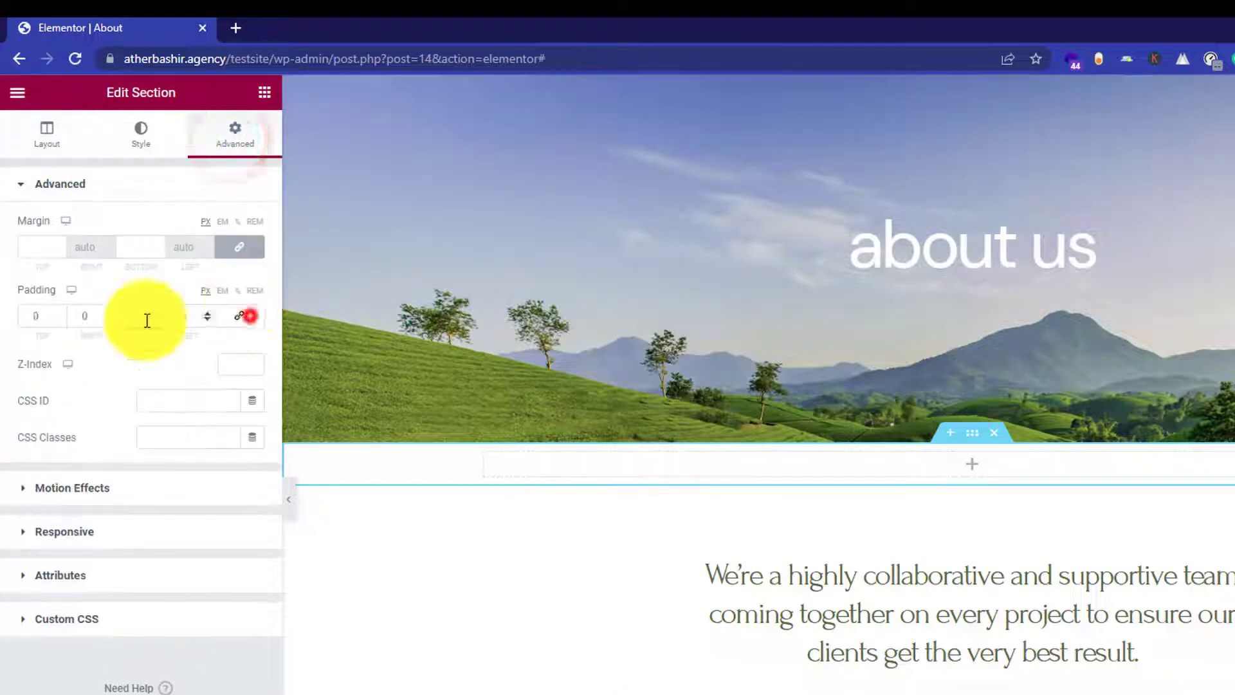
pyautogui.click(25, 317)
pyautogui.write('70')
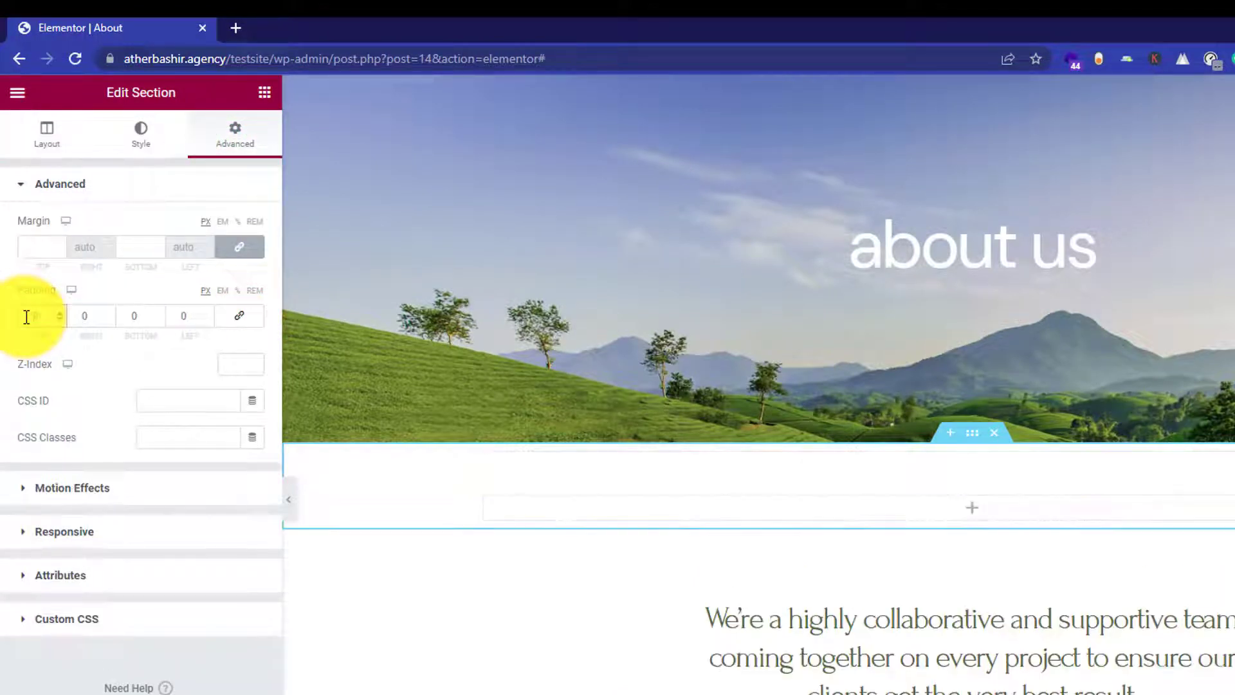
pyautogui.click(128, 317)
pyautogui.write('50')
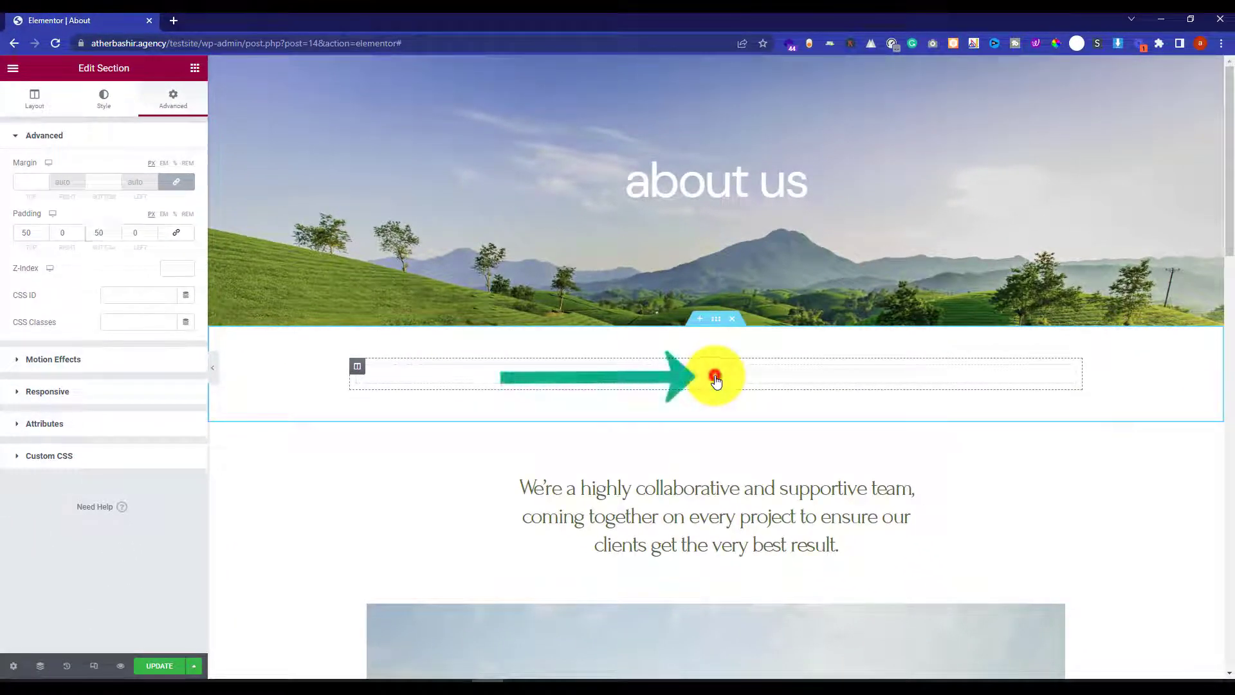
# - Find the gallery widgets with "gall" and place a Basic Gallery in the empty section
pyautogui.click(716, 379)
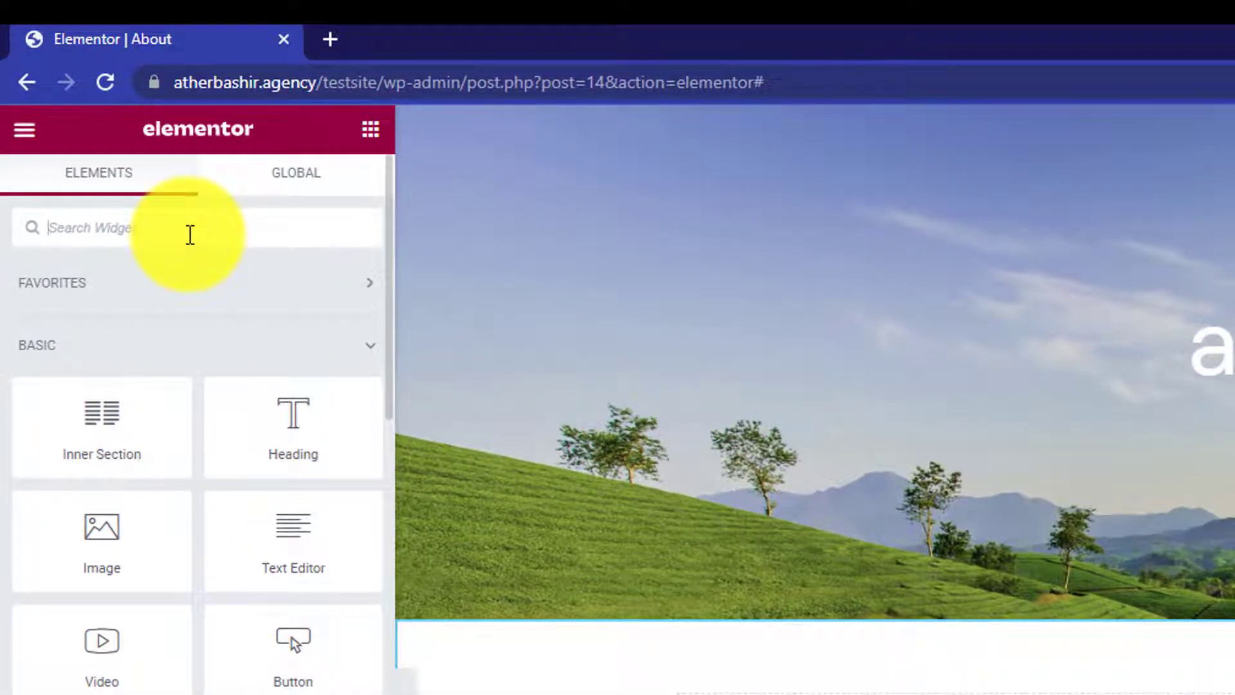
pyautogui.write('gall')
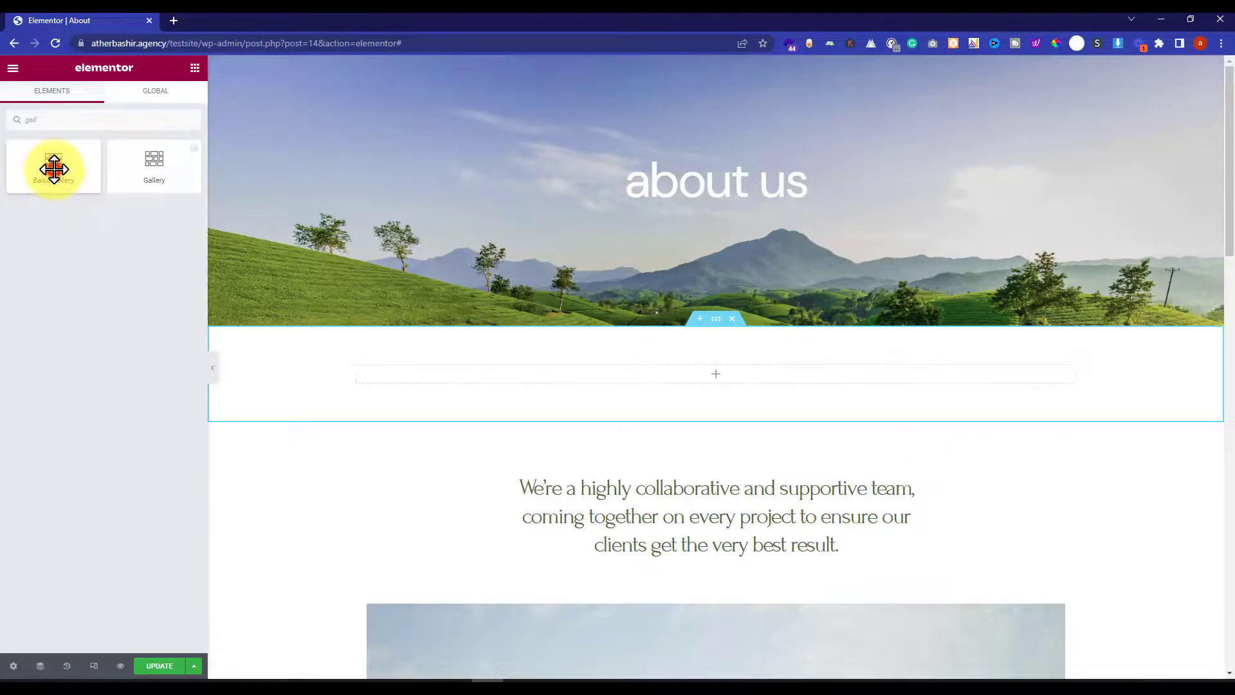
pyautogui.moveTo(54, 169); pyautogui.dragTo(675, 376)
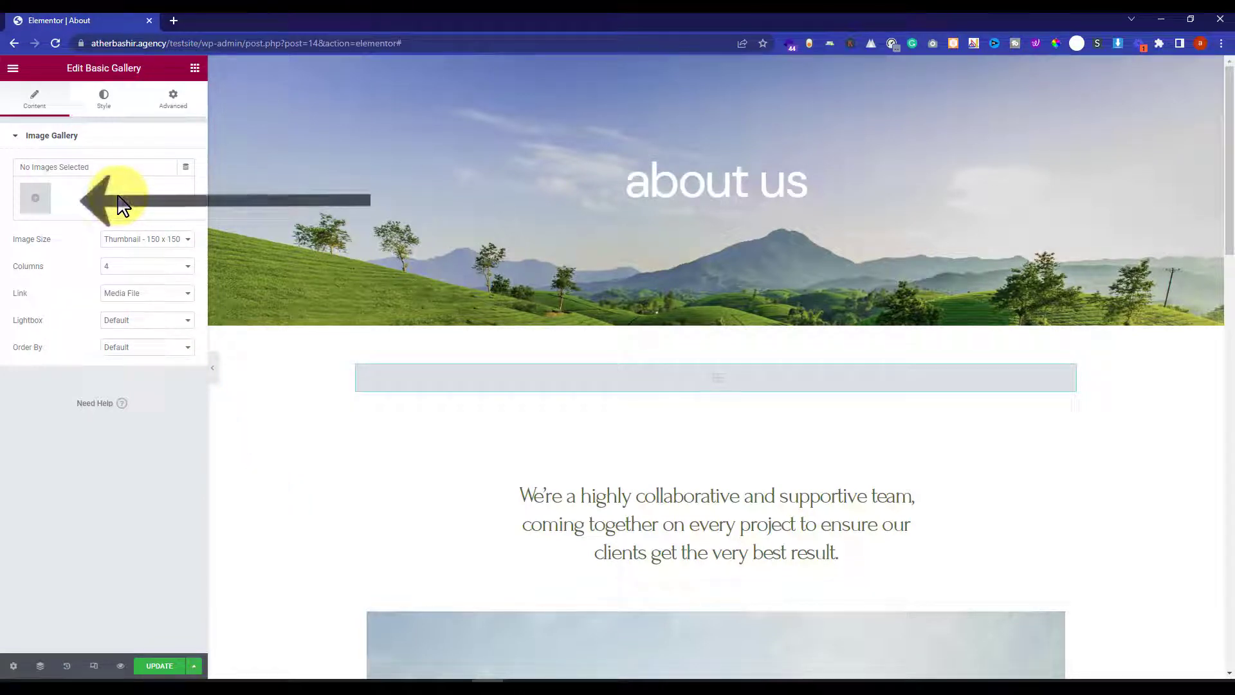
# - Insert the four square portrait photos from the media library into the gallery and set the image size to Medium - 300 x 300
pyautogui.click(37, 202)
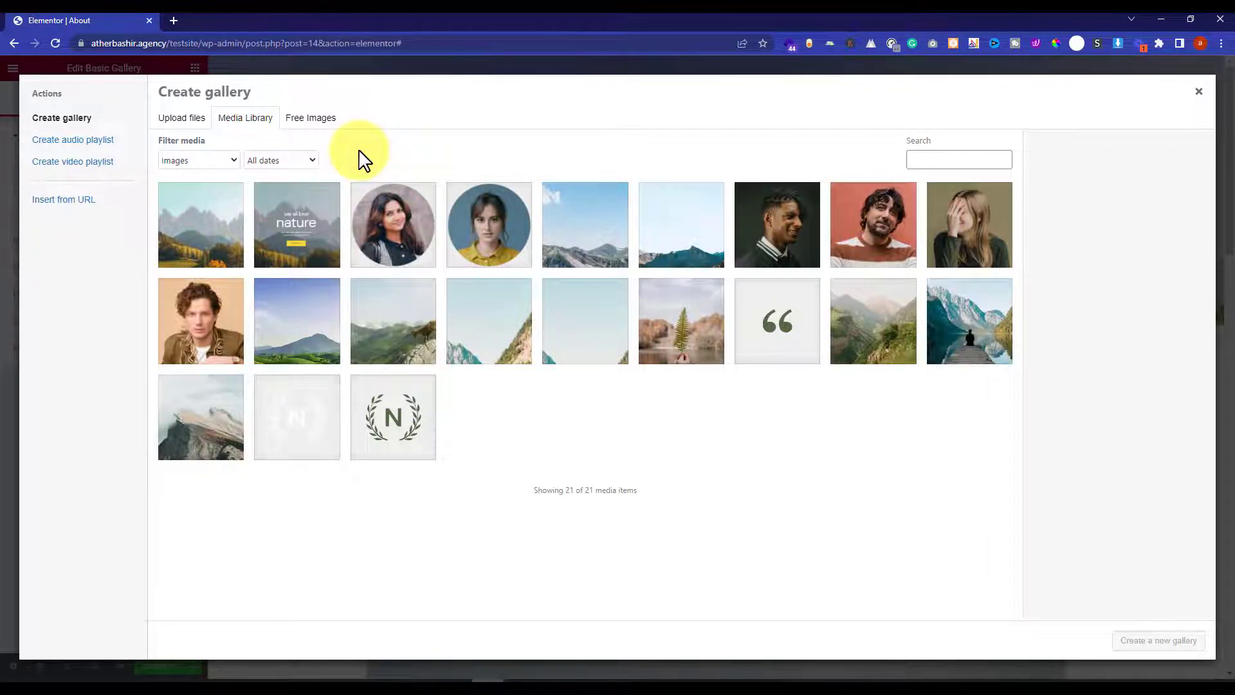
pyautogui.click(777, 224)
pyautogui.click(872, 225)
pyautogui.click(970, 224)
pyautogui.click(201, 320)
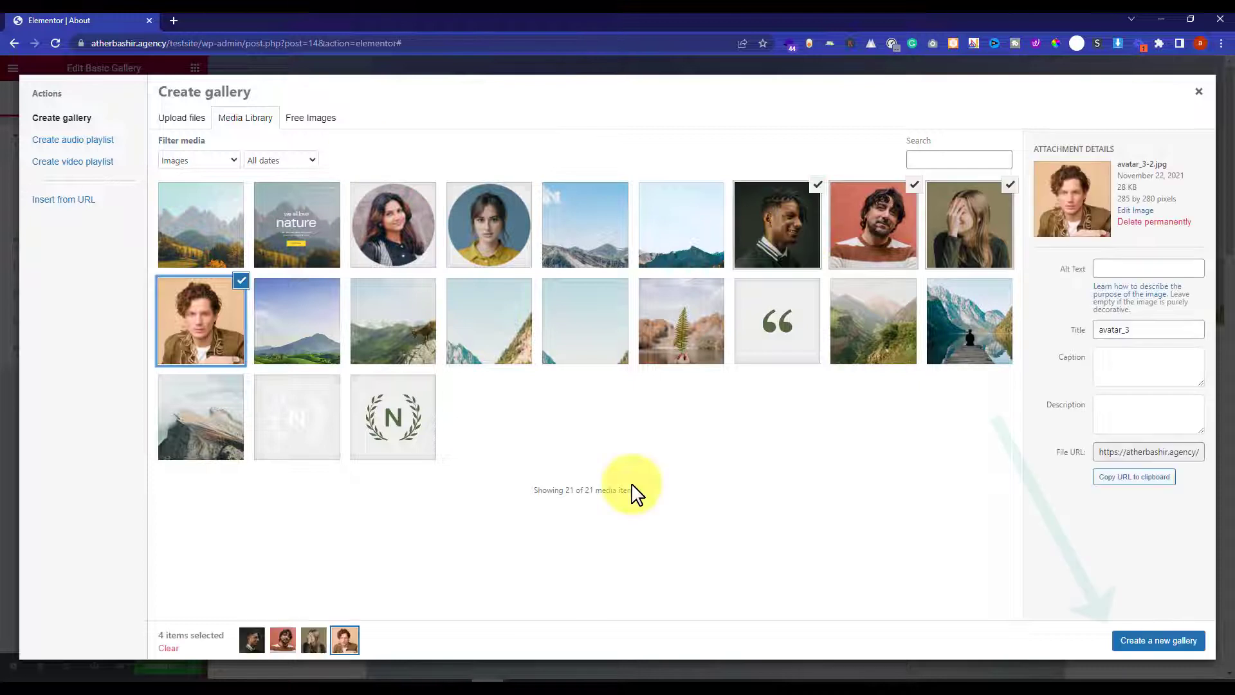
pyautogui.click(1166, 649)
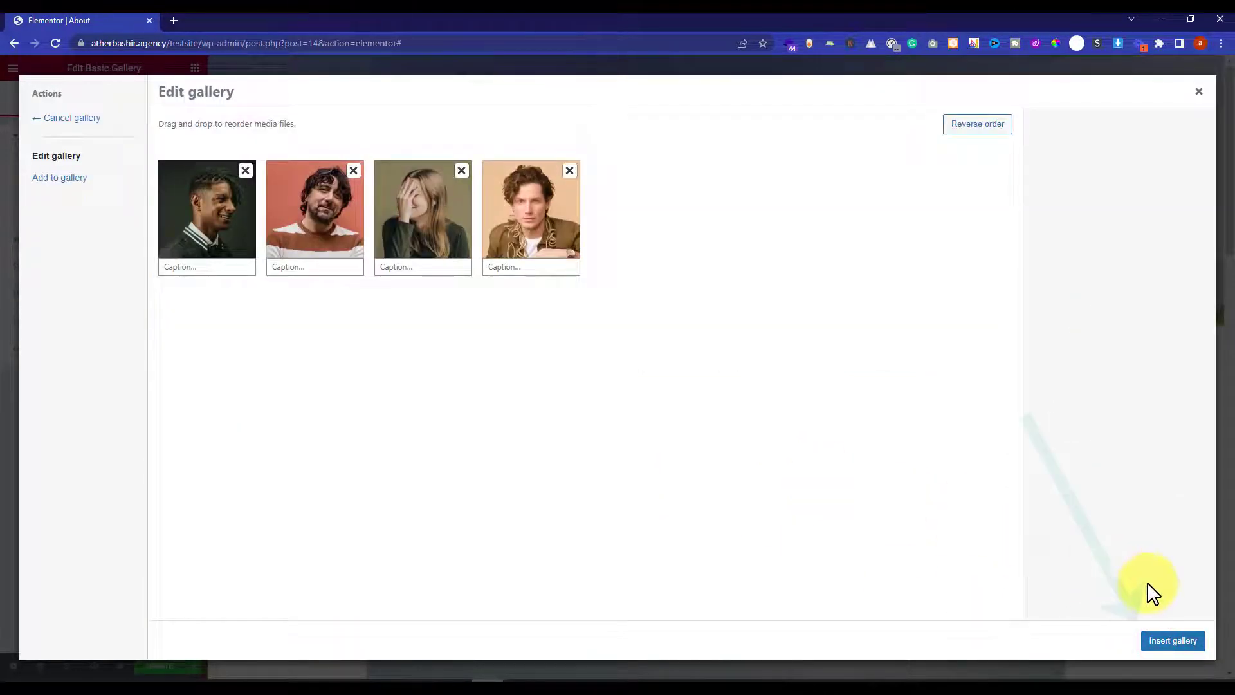
pyautogui.click(1172, 640)
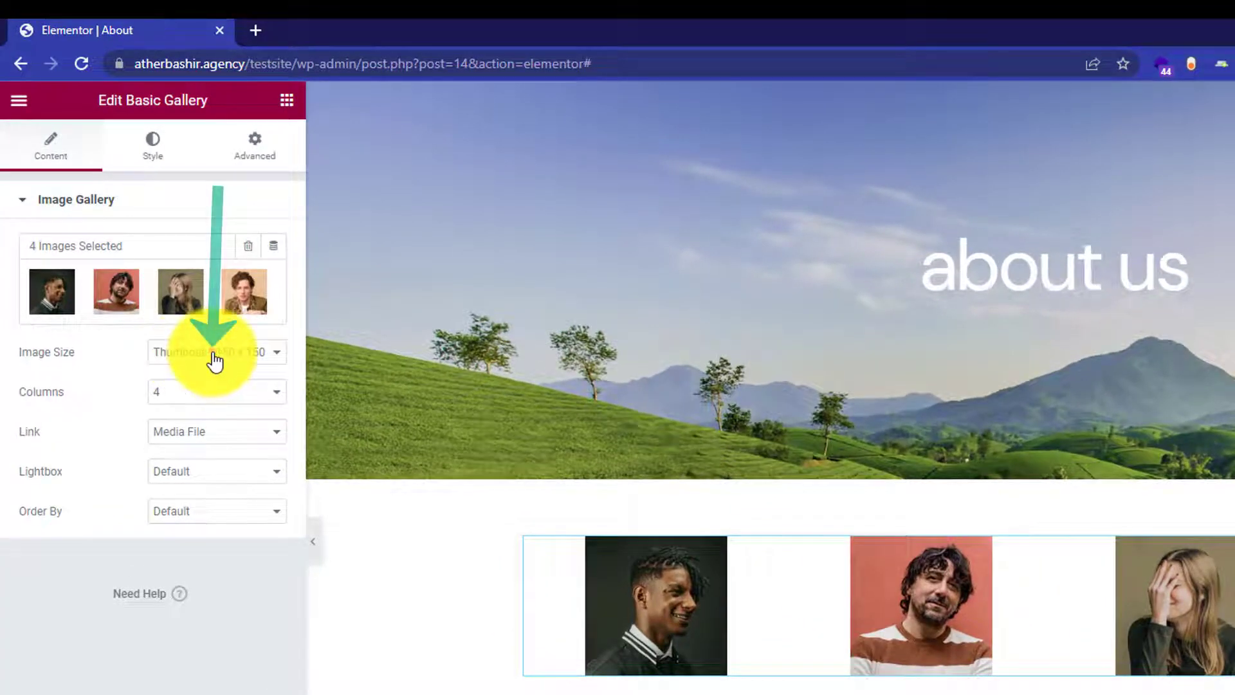
pyautogui.click(216, 360)
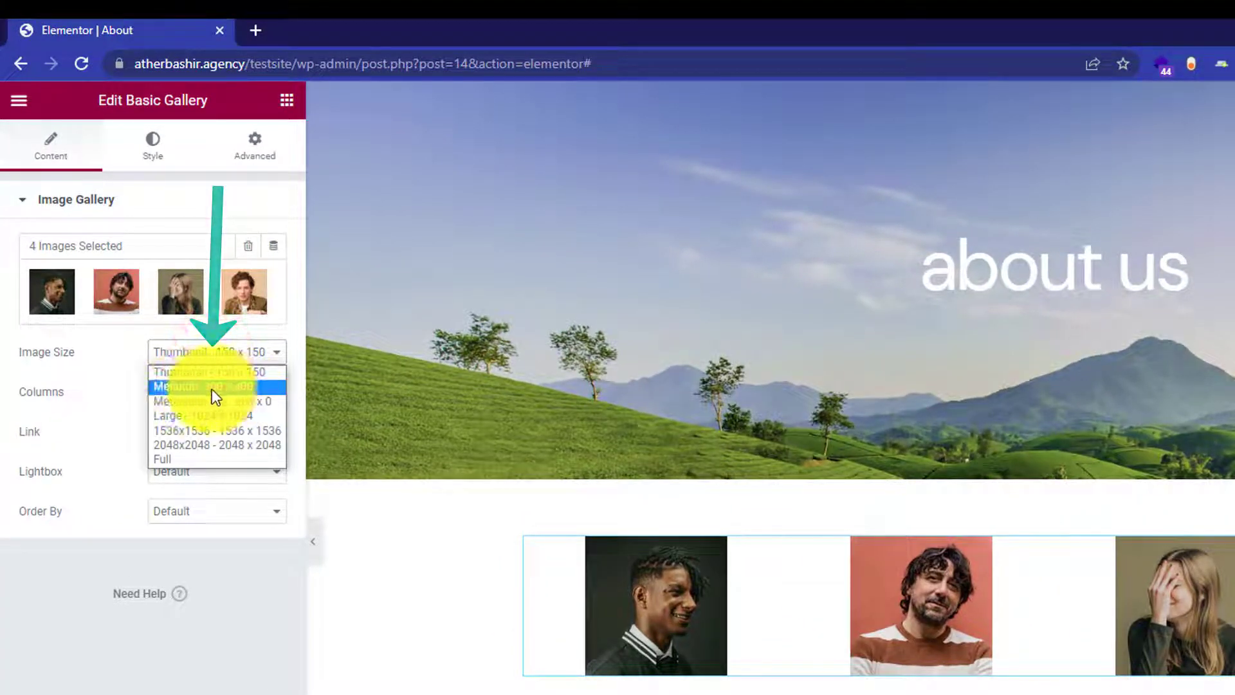
pyautogui.click(213, 388)
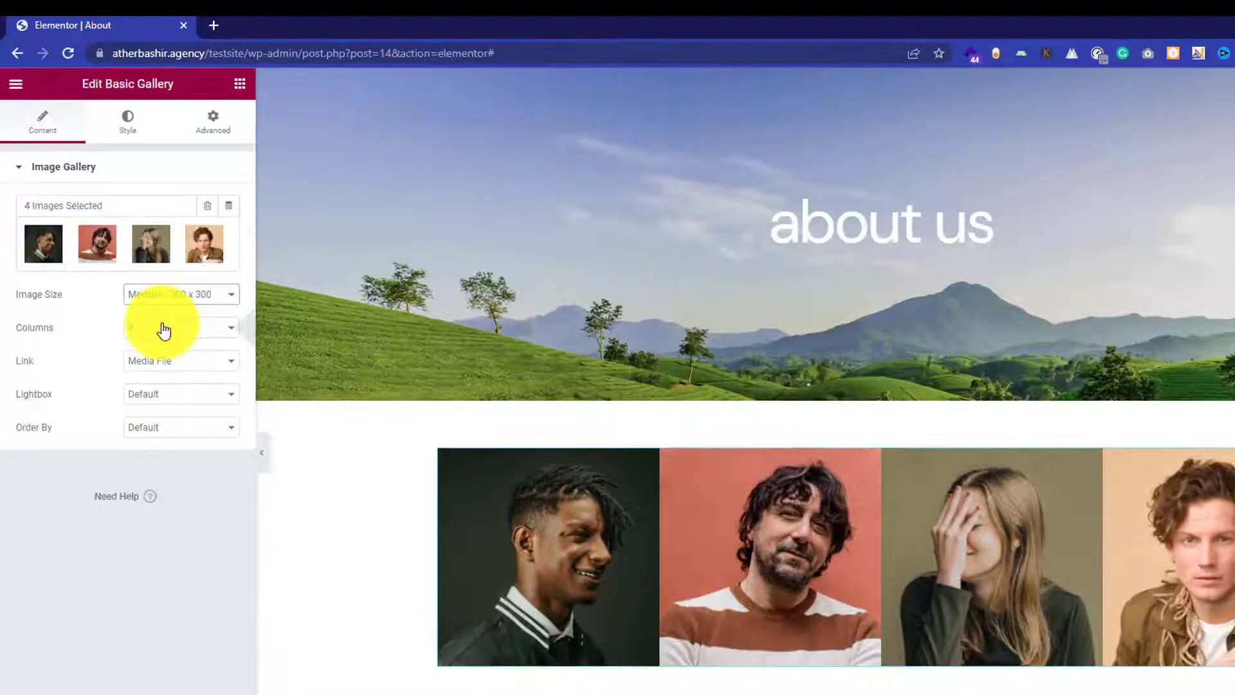
# - Try the gallery with 2 columns, and return it to 4 columns
pyautogui.click(190, 392)
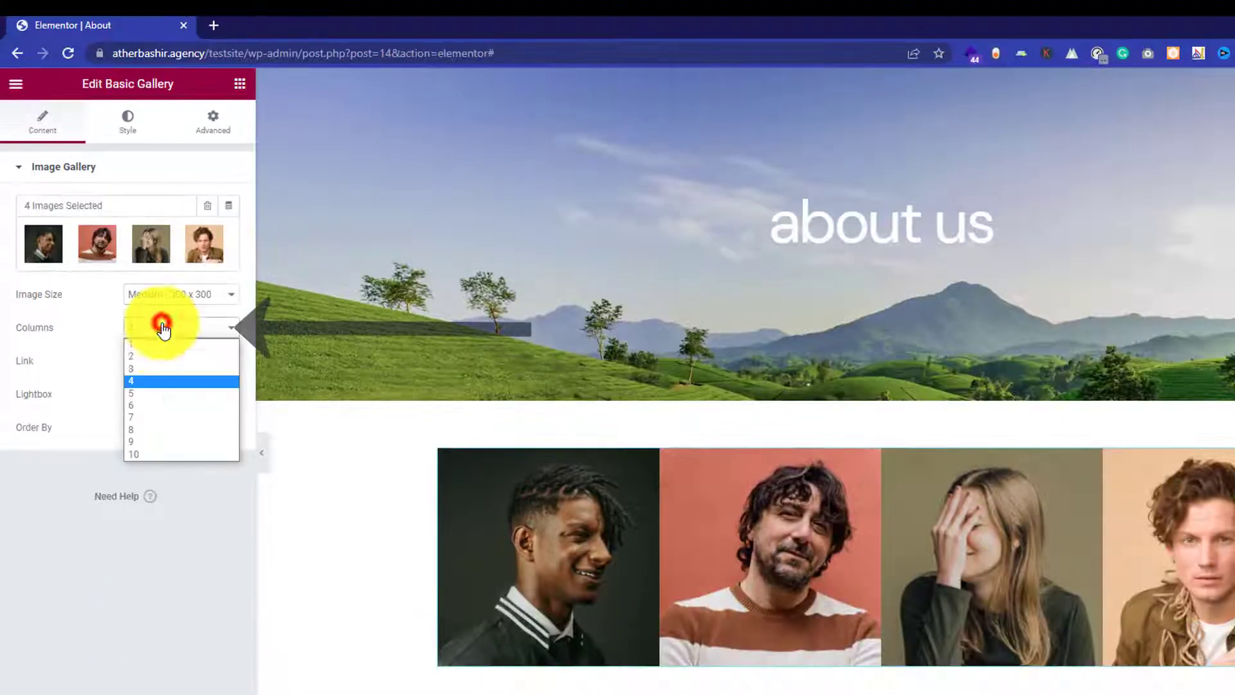
pyautogui.click(191, 422)
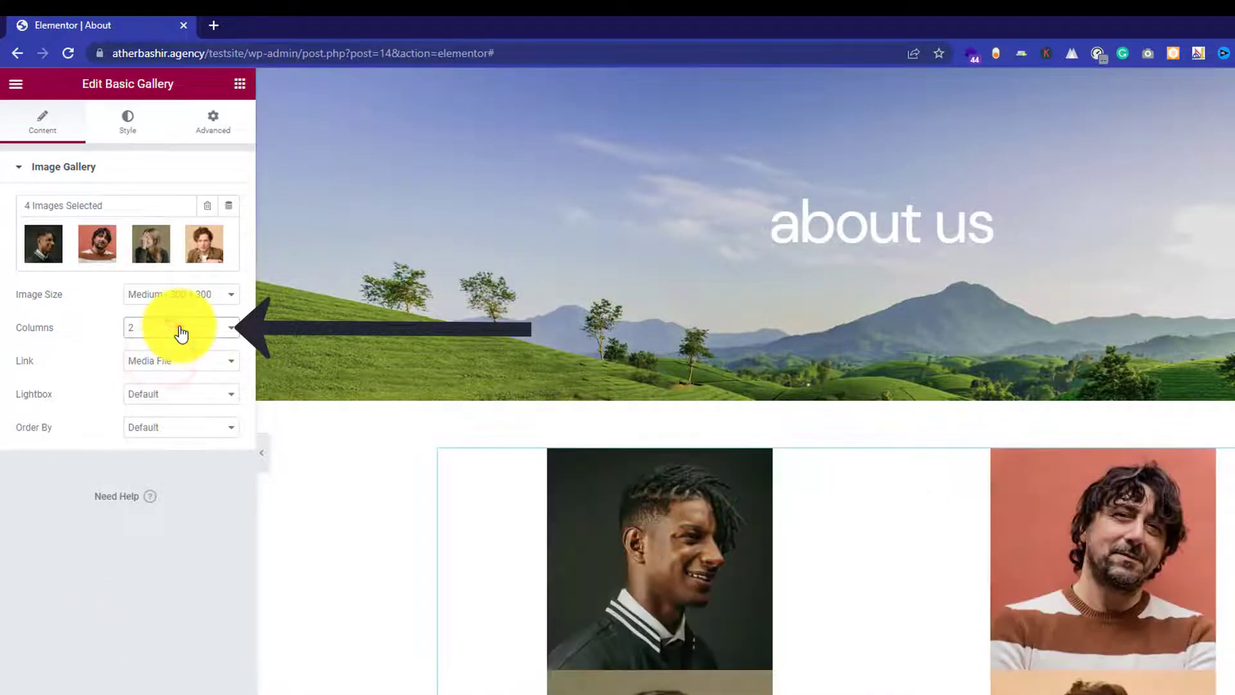
pyautogui.click(178, 327)
pyautogui.click(164, 382)
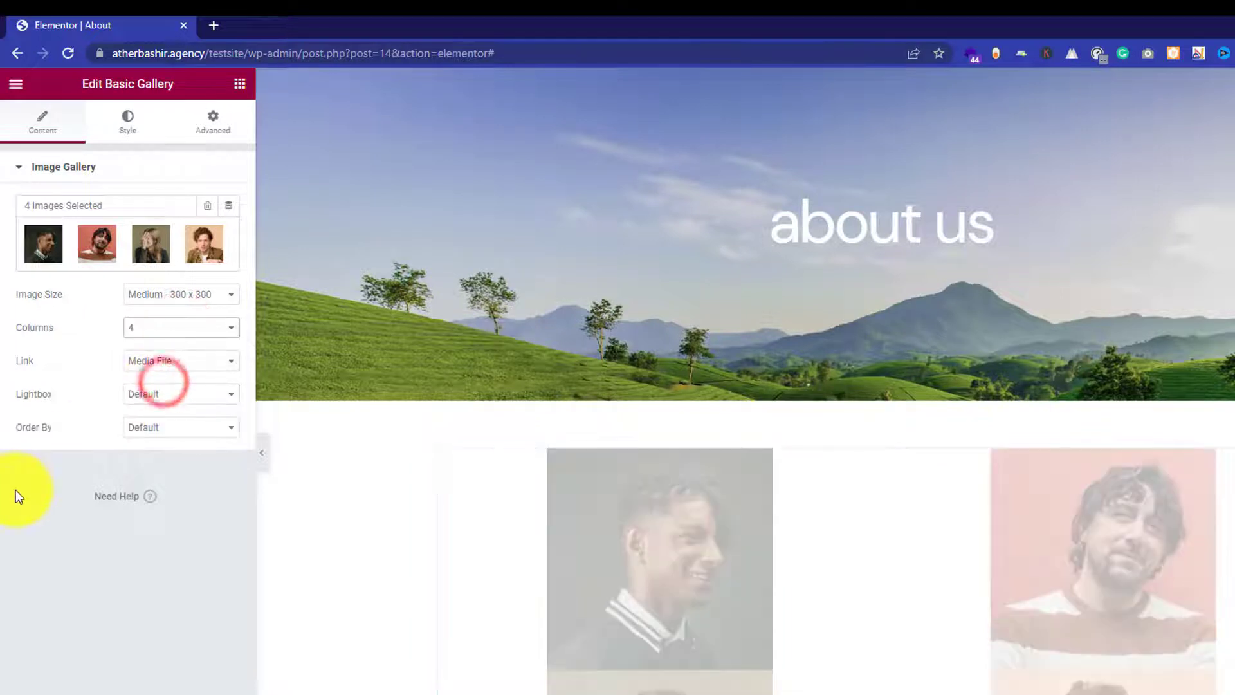
# - Change the gallery's image spacing to Custom and set it to 20
pyautogui.click(127, 120)
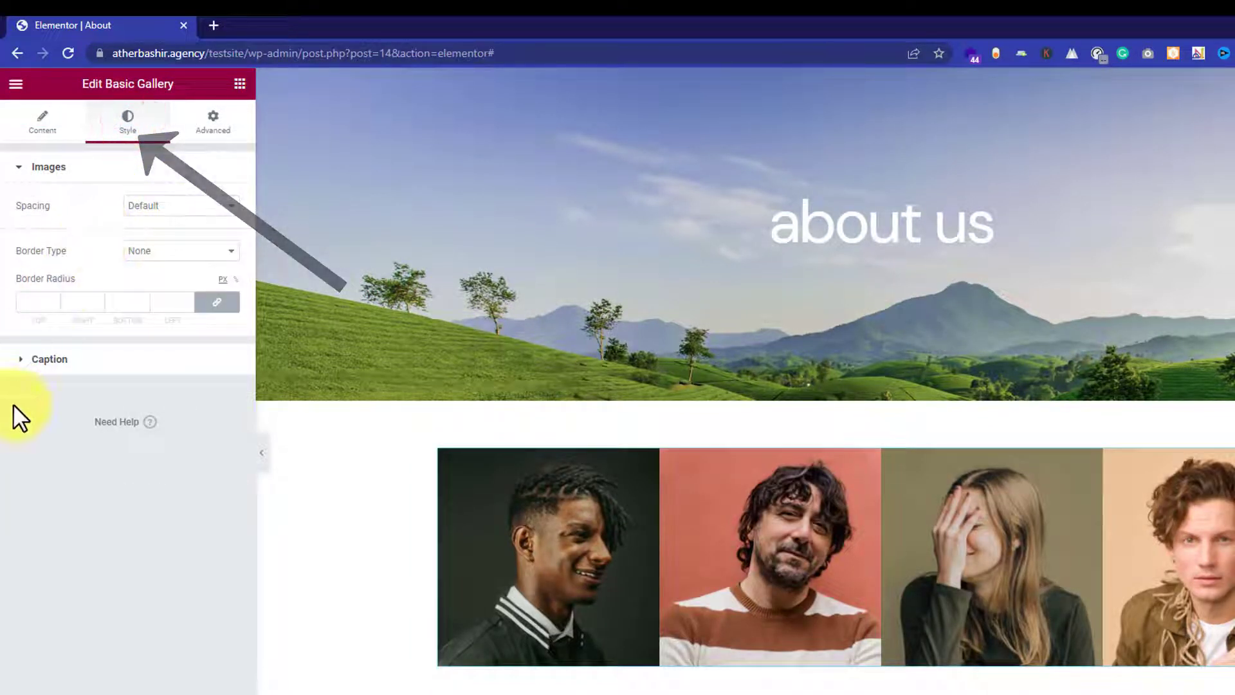
pyautogui.click(166, 204)
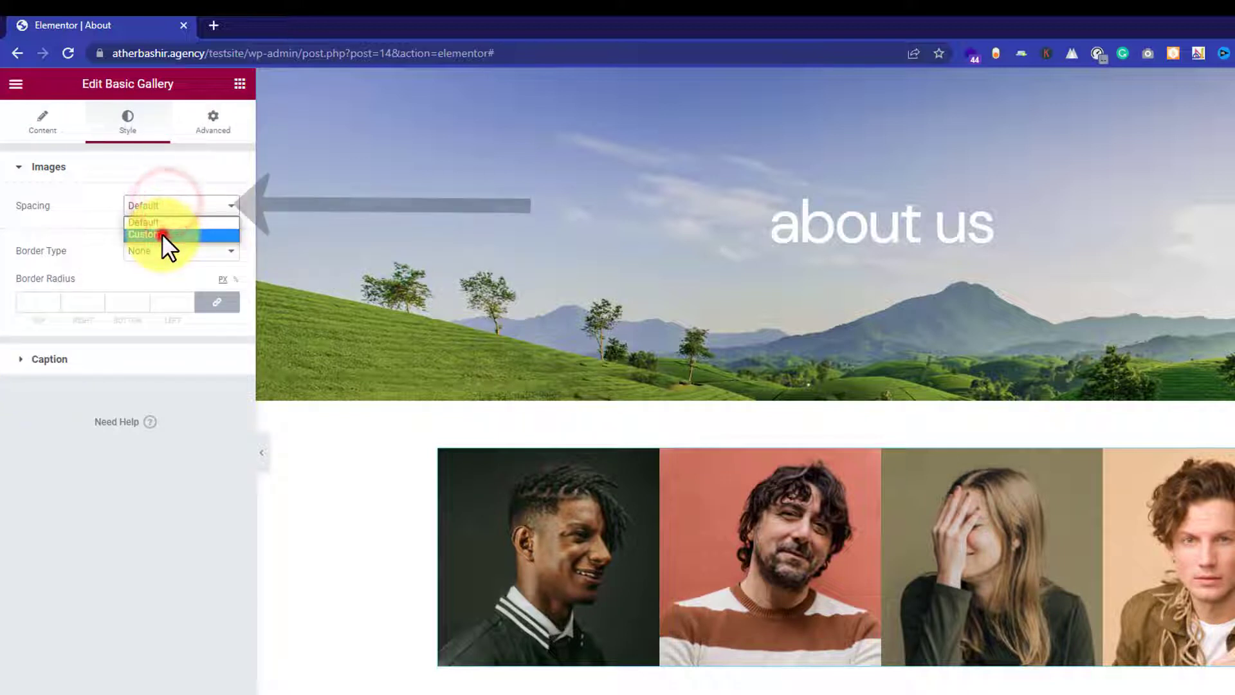
pyautogui.click(160, 233)
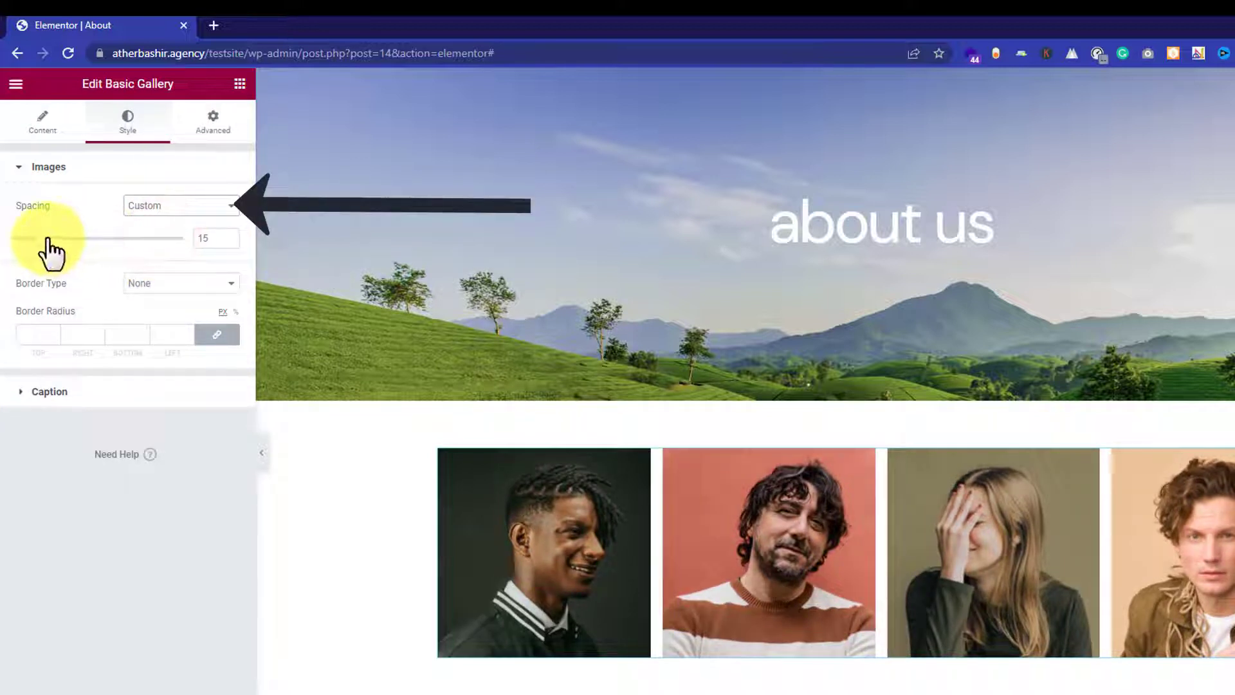
pyautogui.moveTo(46, 239); pyautogui.dragTo(58, 239)
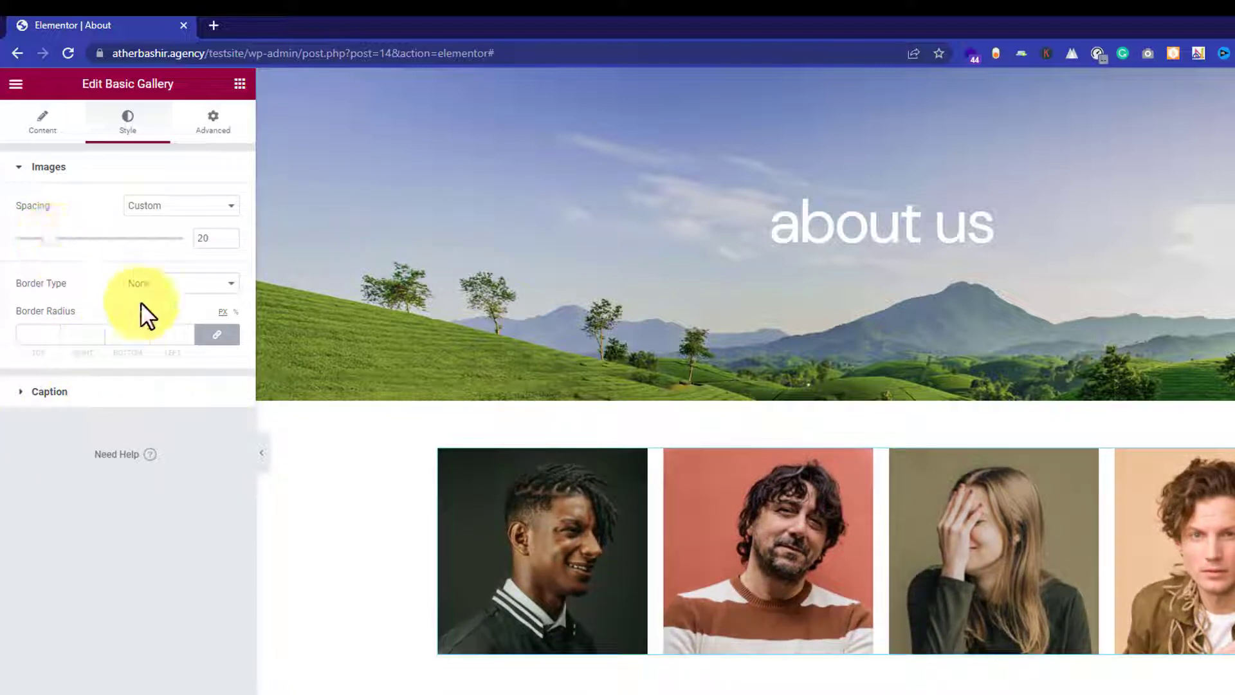
# - Give the gallery images a Solid border with a width of 3 on all sides
pyautogui.click(160, 284)
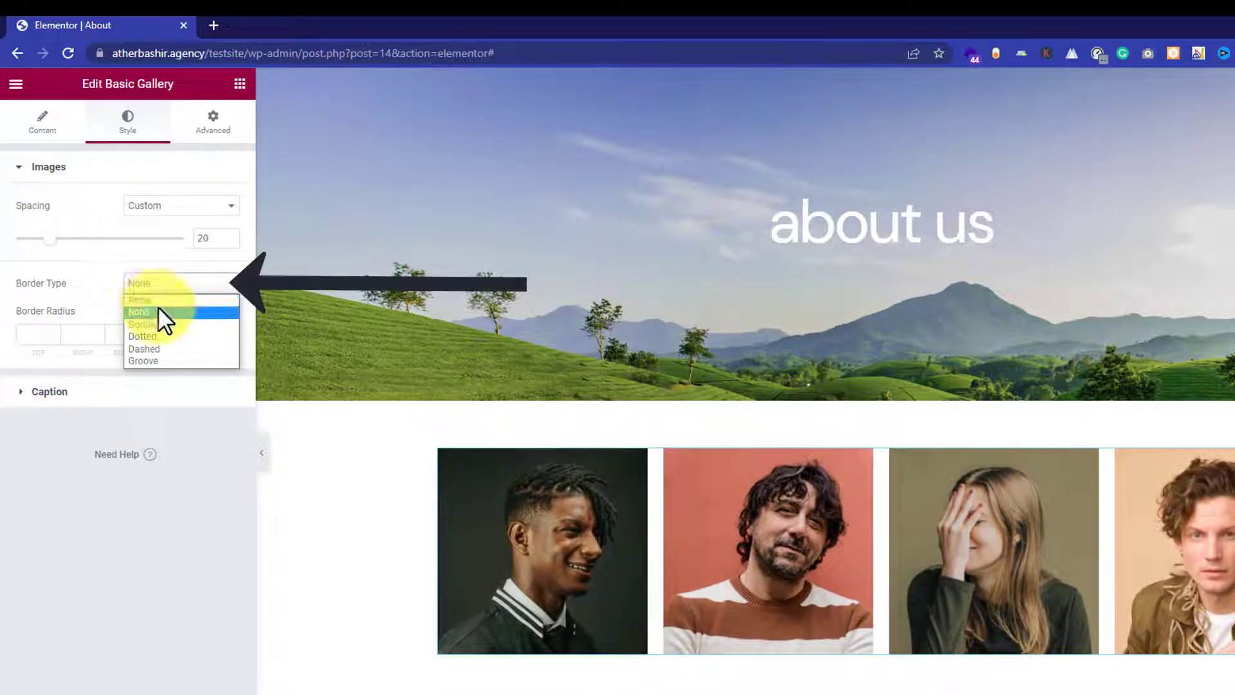
pyautogui.click(153, 311)
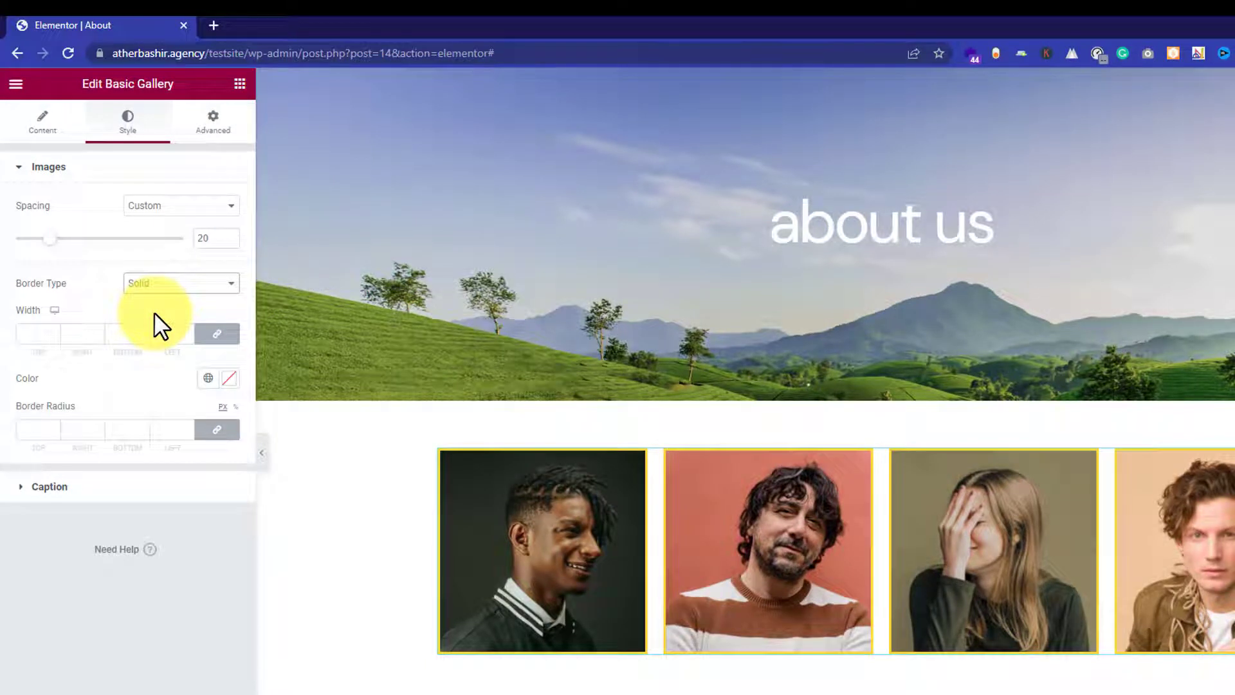
pyautogui.click(52, 331)
pyautogui.press('Up')
pyautogui.press('Up')
pyautogui.press('Up')
pyautogui.press('Up')
pyautogui.press('Up')
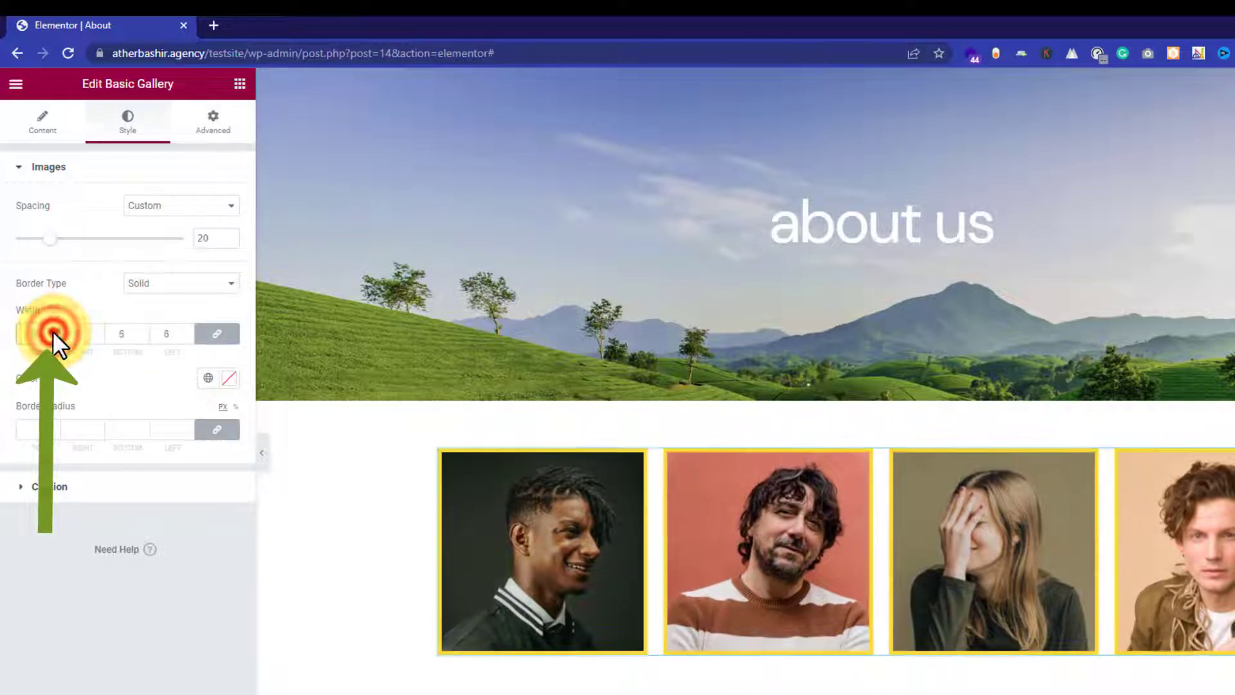
pyautogui.press('Down')
pyautogui.press('Down')
pyautogui.press('Down')
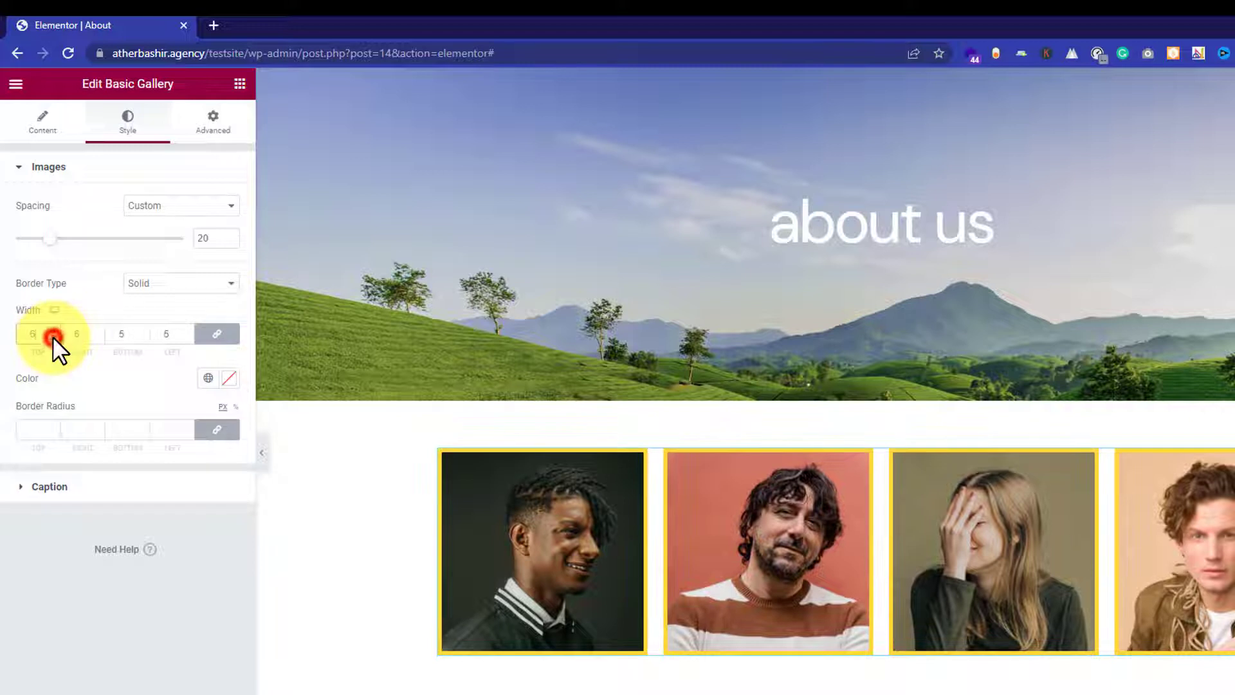
# - Round the gallery images' corners with a border radius of 11 px on all sides
pyautogui.click(55, 427)
pyautogui.write('3')
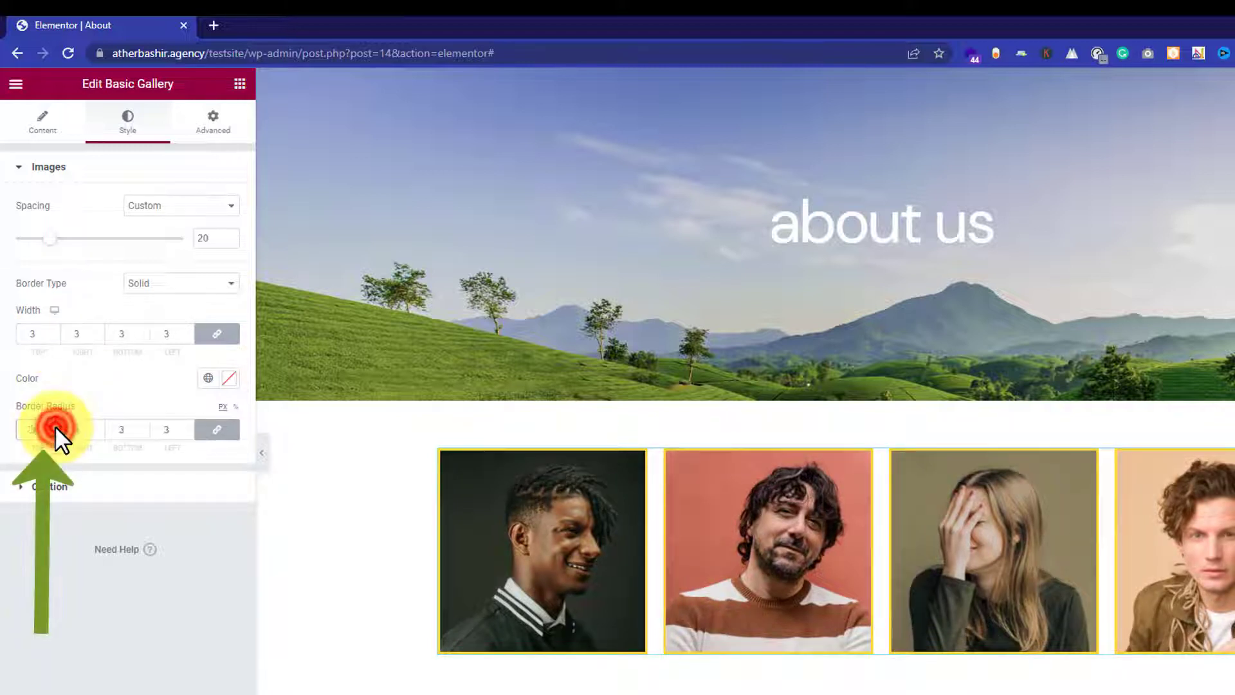
pyautogui.press('Up')
pyautogui.press('Up')
pyautogui.press('Up')
pyautogui.press('Up')
pyautogui.press('Up')
pyautogui.press('Up')
pyautogui.press('Up')
pyautogui.press('Up')
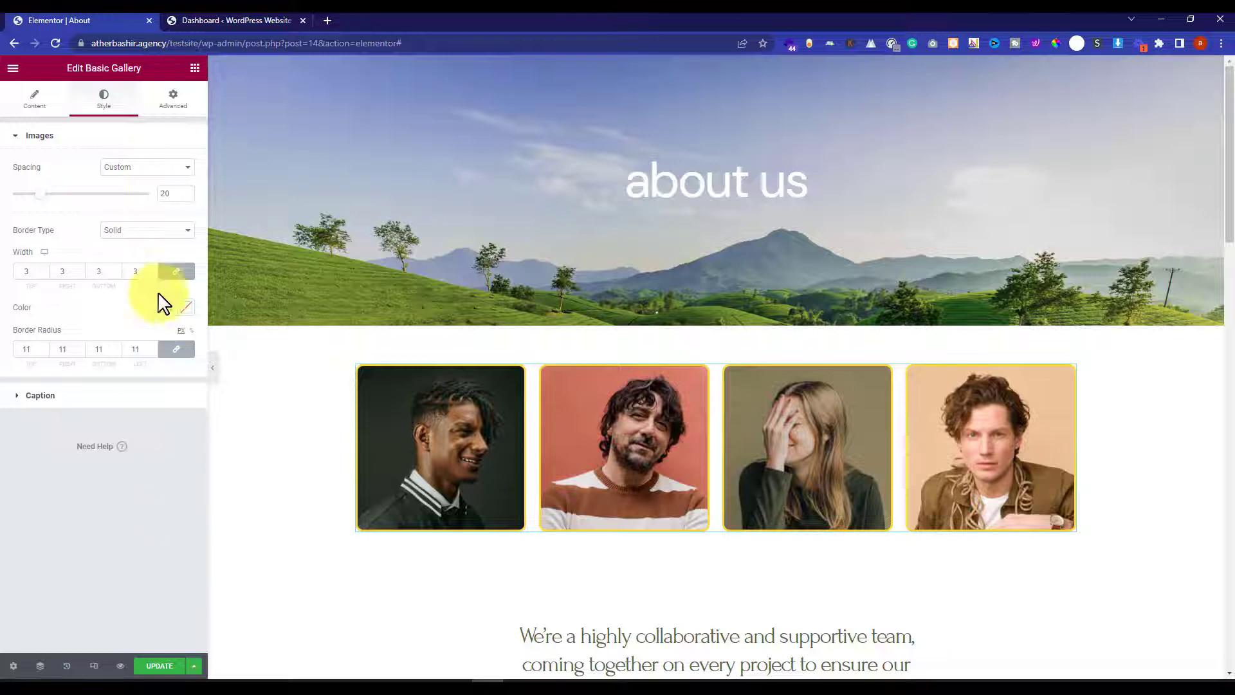
# - Switch to the WordPress dashboard, search the new plugins for "essential addons for elementor", and install and activate Essential Addons for Elementor
pyautogui.click(247, 20)
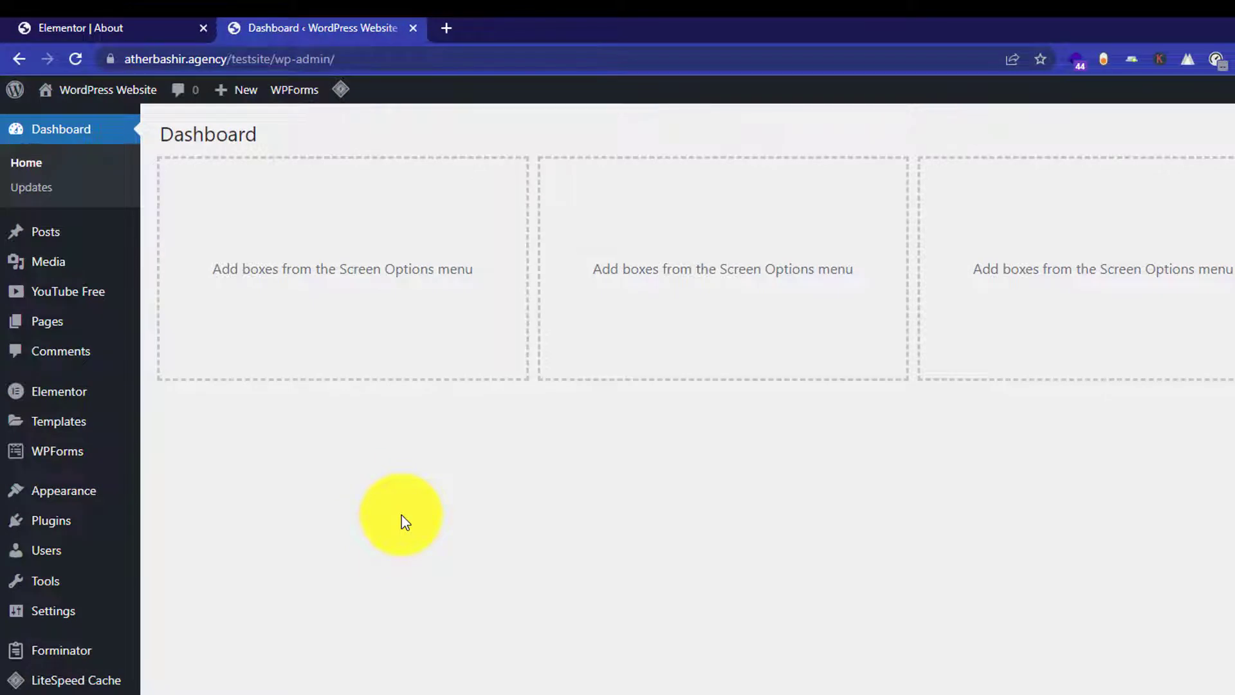
pyautogui.moveTo(80, 525)
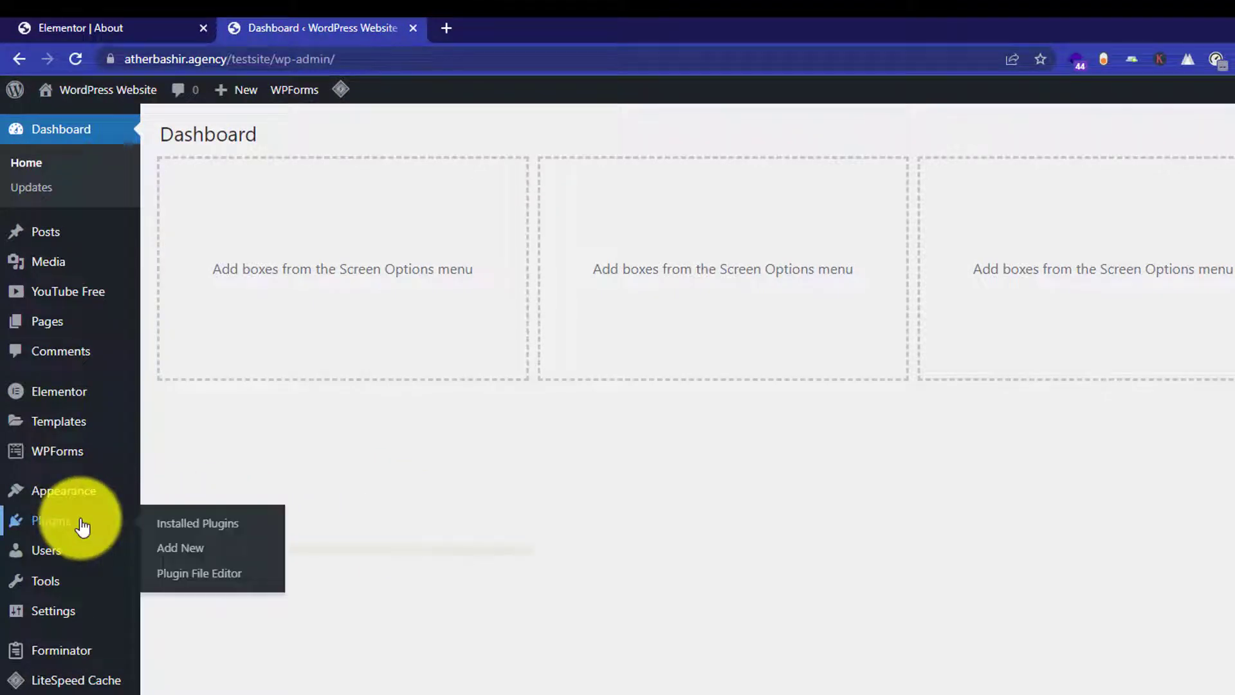
pyautogui.click(193, 554)
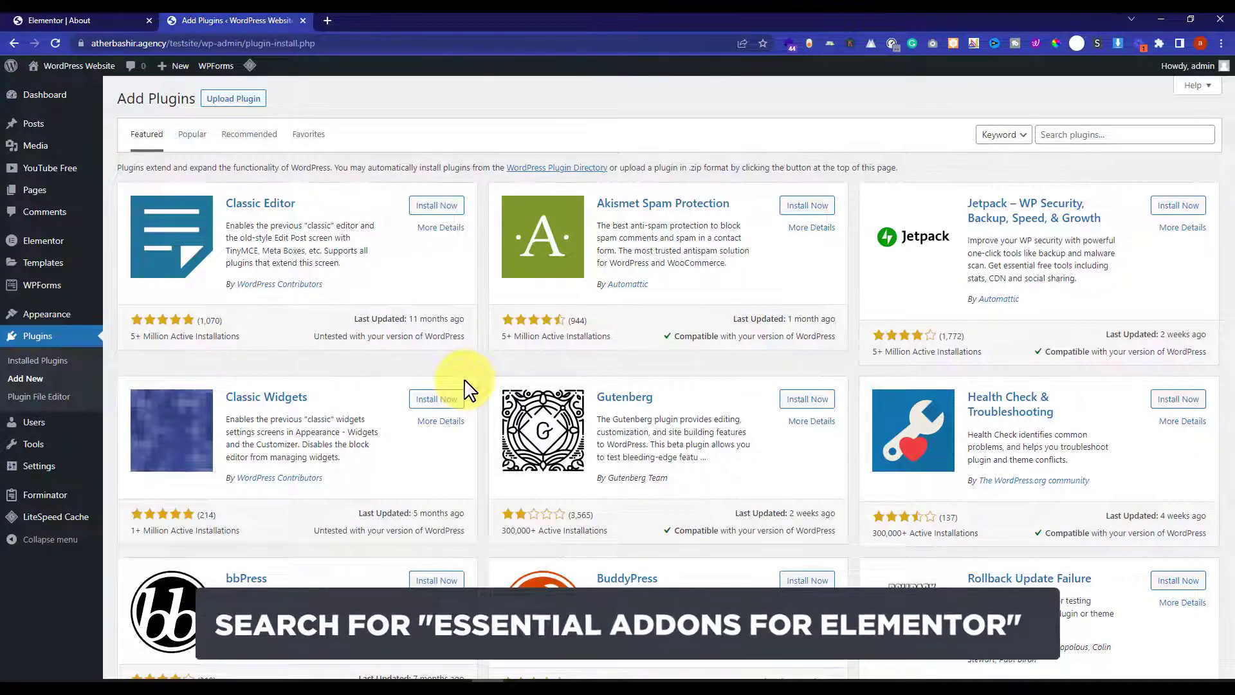
pyautogui.click(1145, 136)
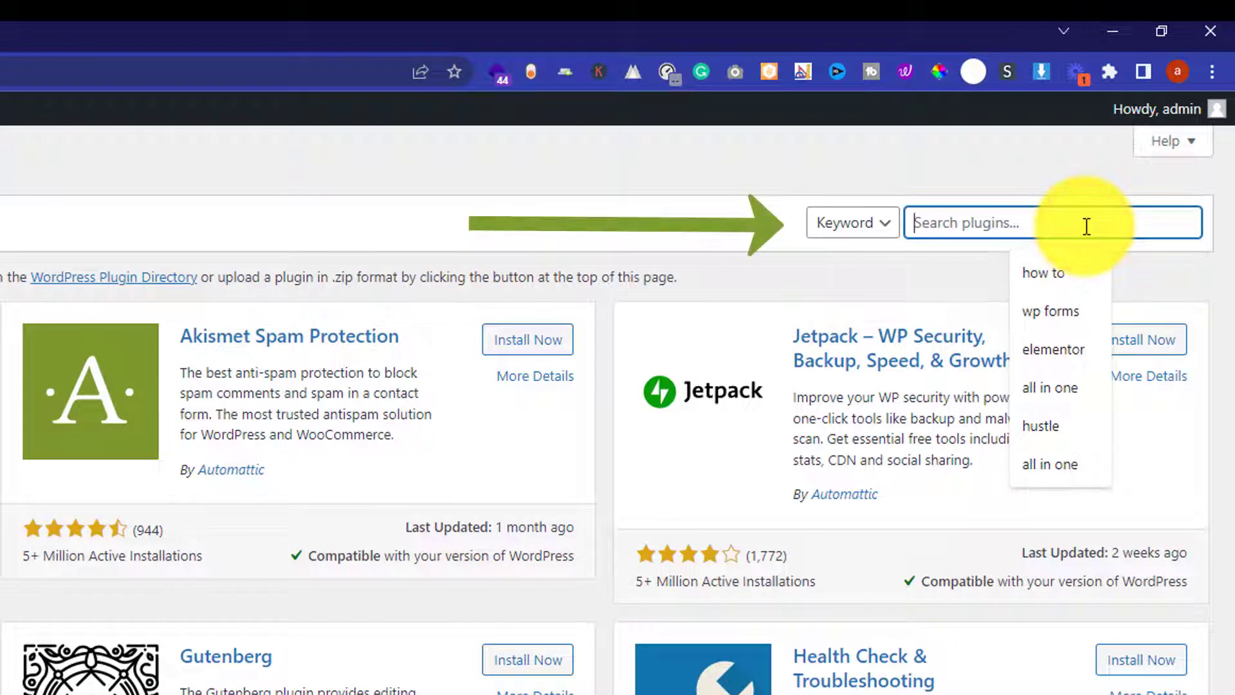
pyautogui.write('essential addons for elementor')
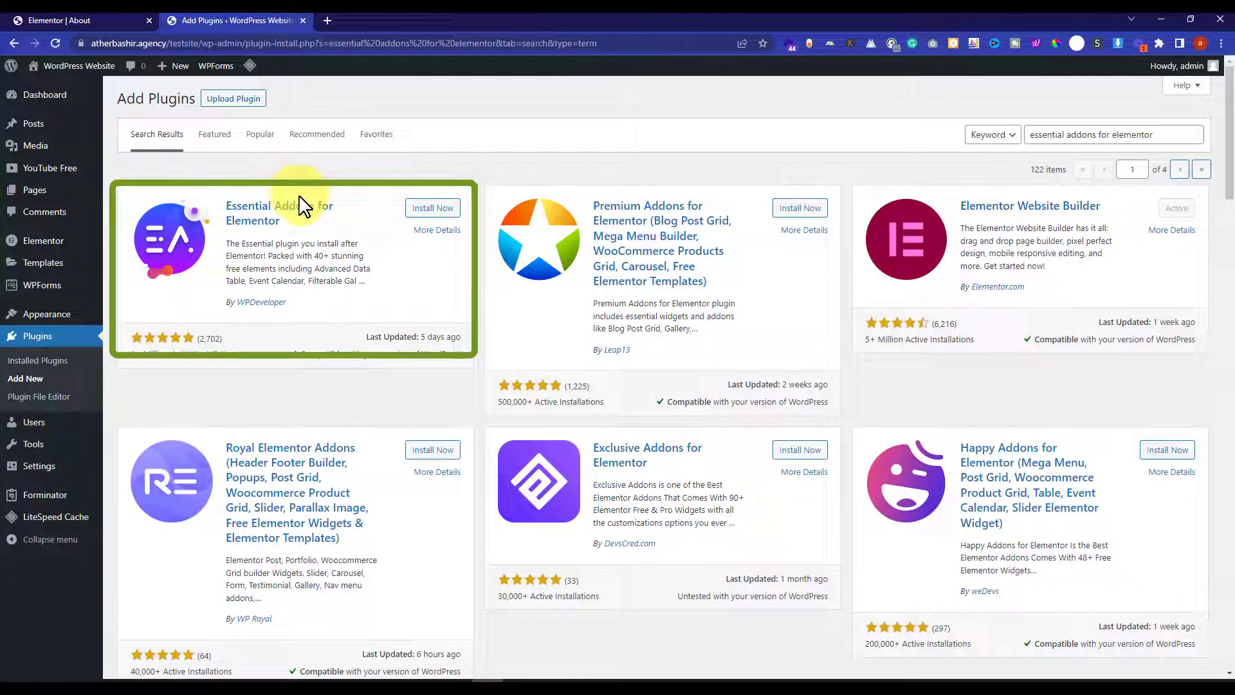
pyautogui.click(426, 208)
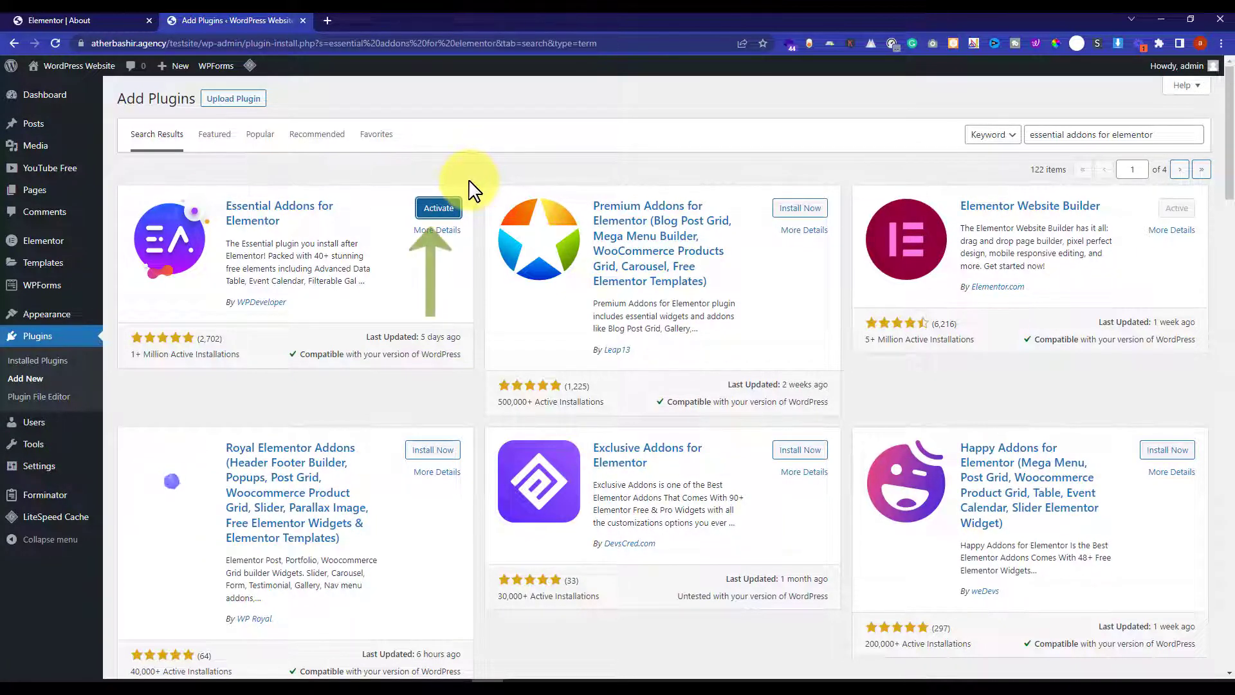
pyautogui.click(442, 205)
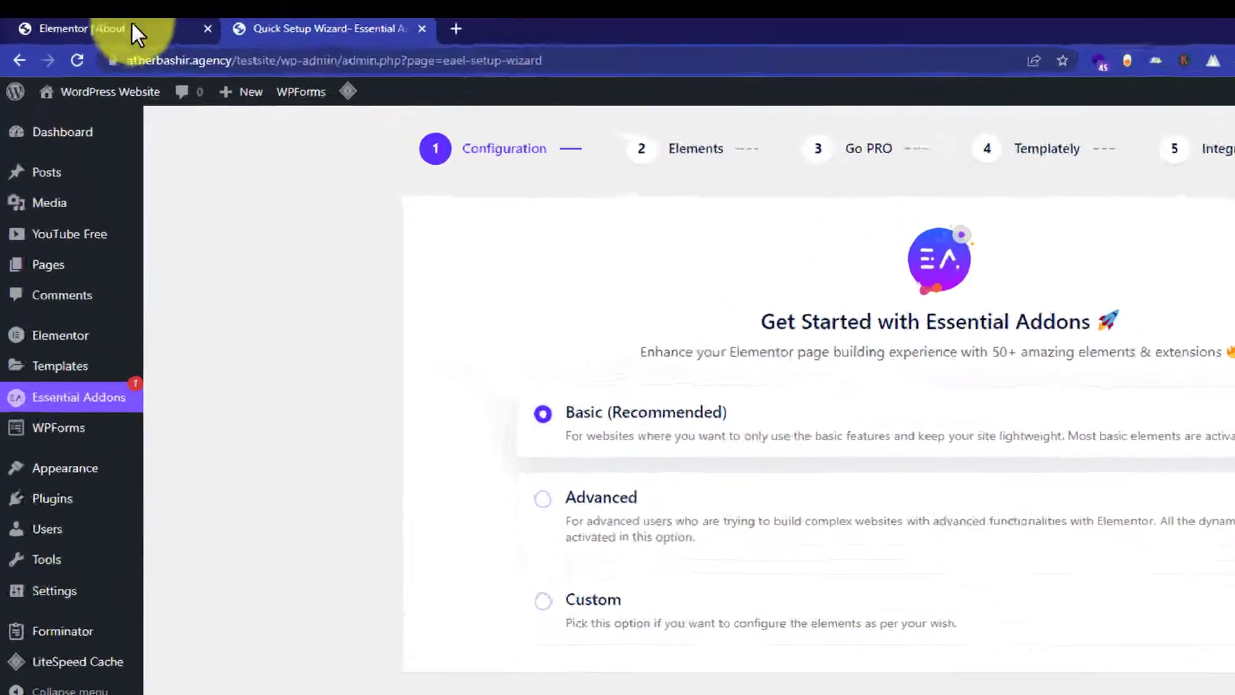
# - Return to the Elementor editor for the About page, reload it, and place a Filterable Gallery widget directly below the portrait gallery
pyautogui.click(92, 20)
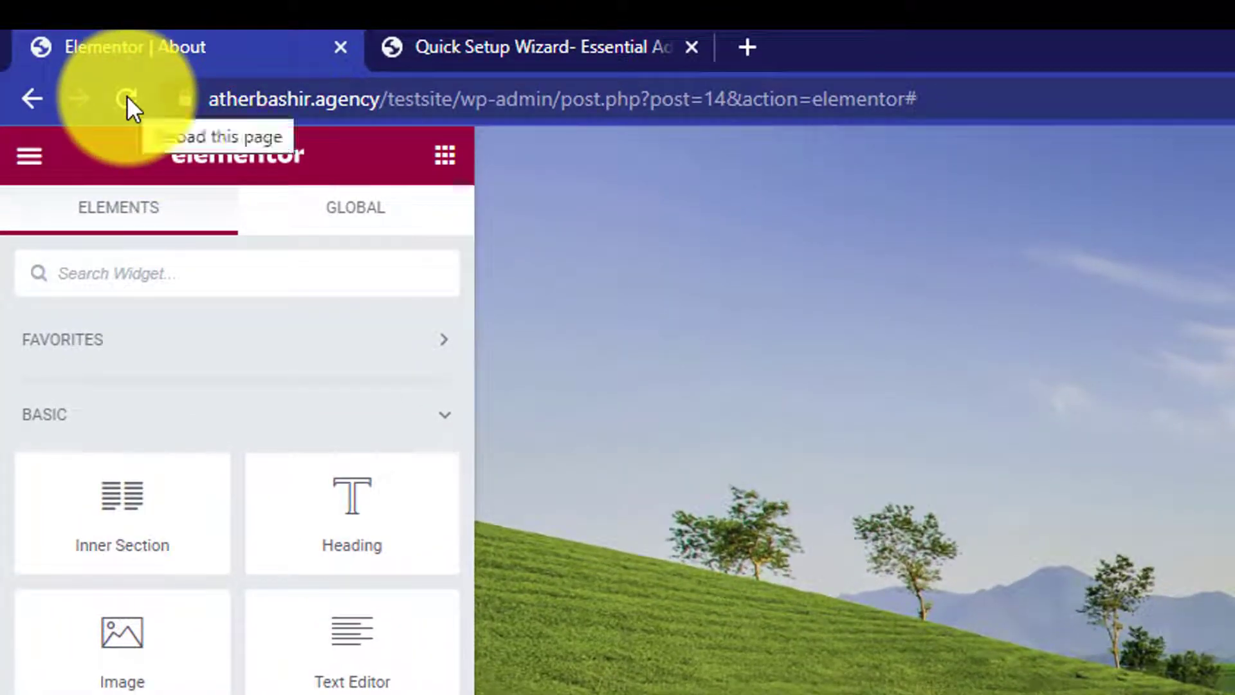
pyautogui.click(114, 90)
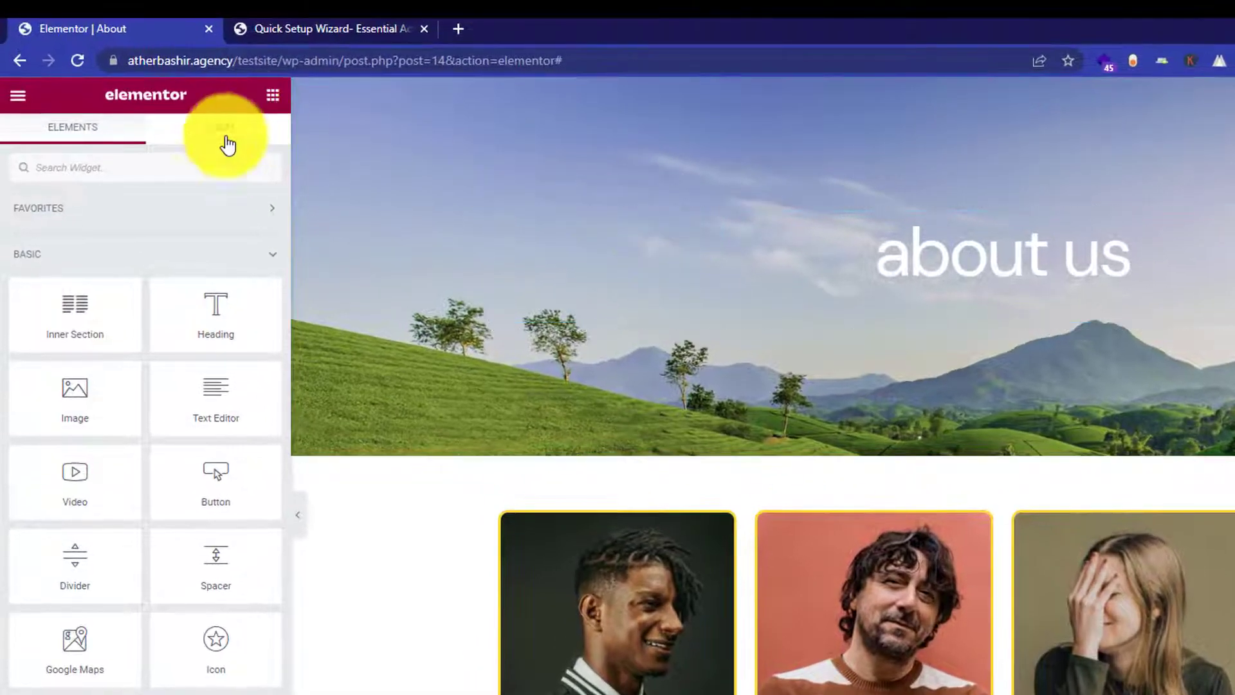
pyautogui.click(153, 157)
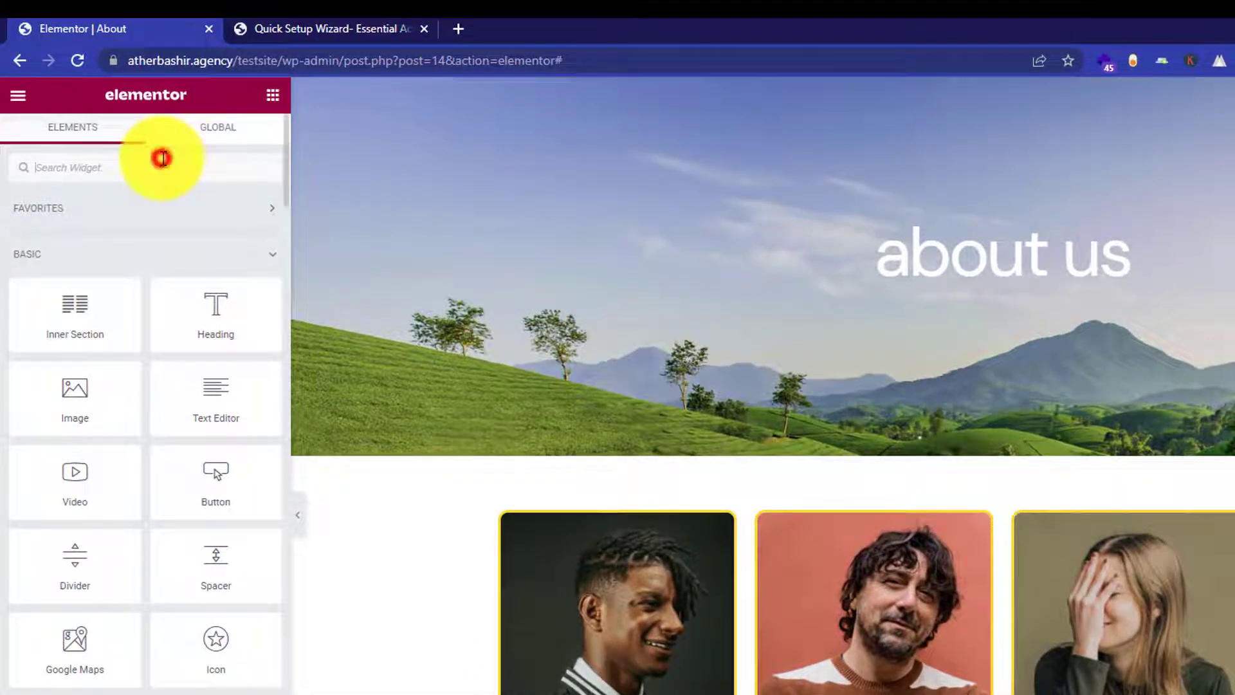
pyautogui.write('gallery')
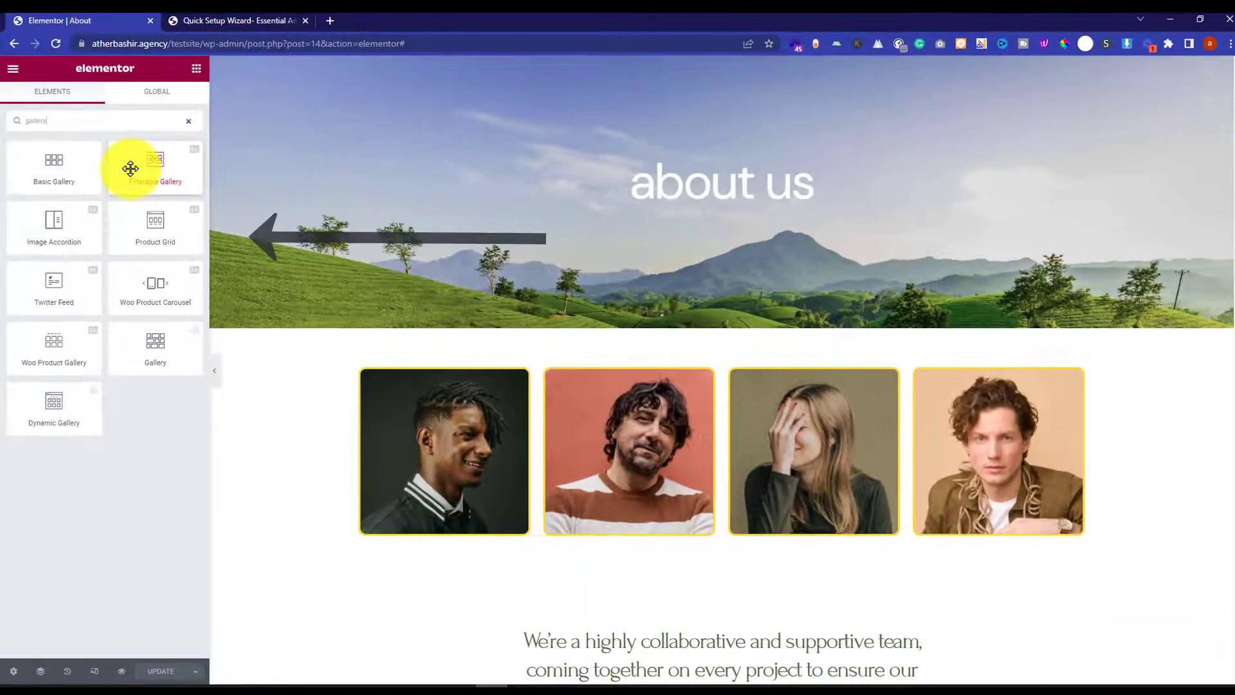
pyautogui.moveTo(133, 162); pyautogui.dragTo(629, 510)
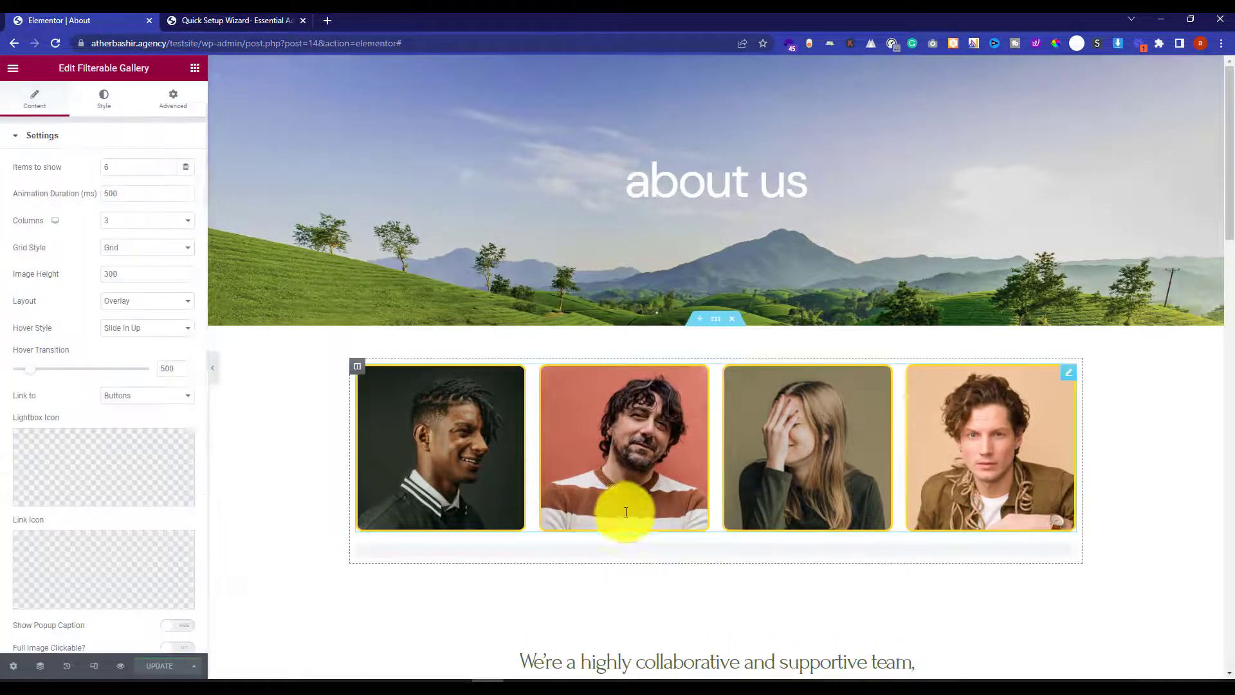
pyautogui.scroll(-6, 261, 301)
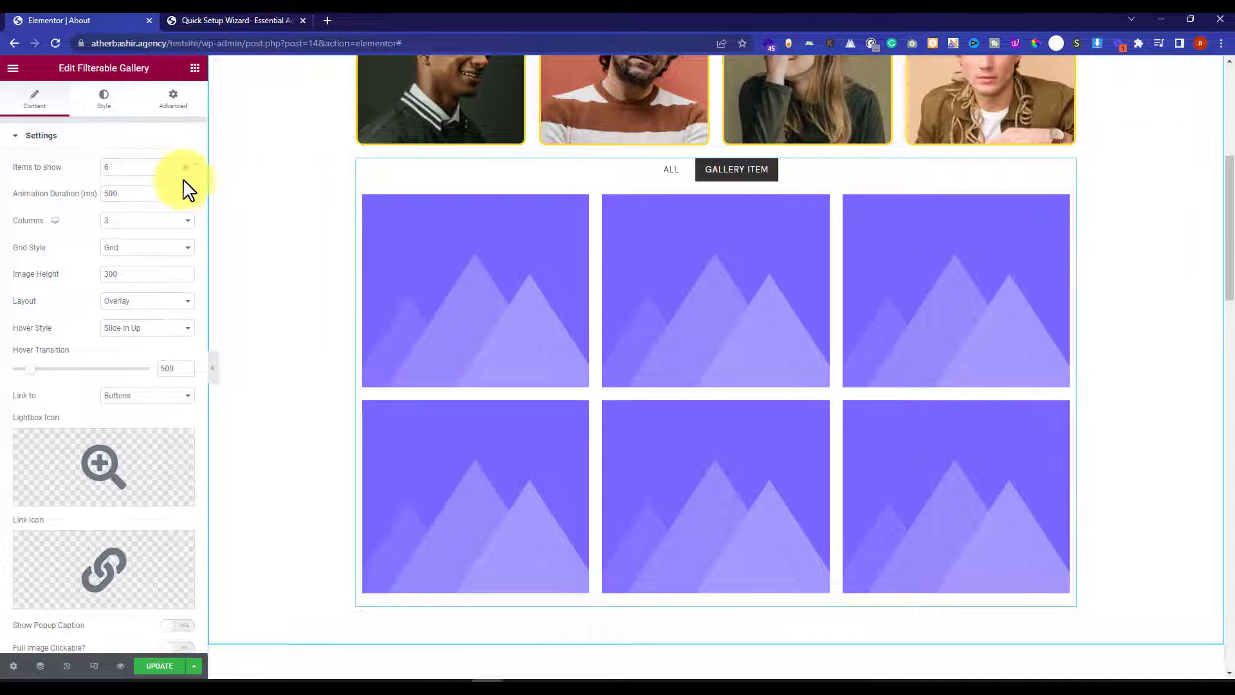
# - Rename the first item in the Filterable Controls to Mountains
pyautogui.click(33, 136)
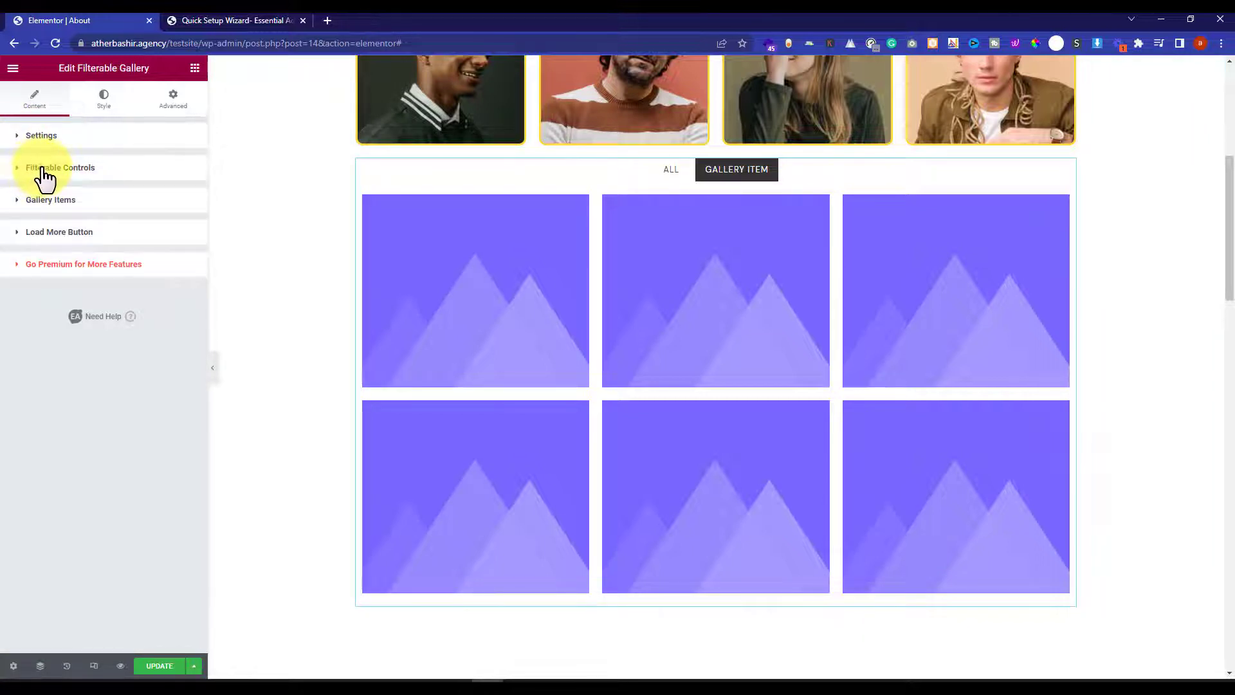
pyautogui.click(45, 172)
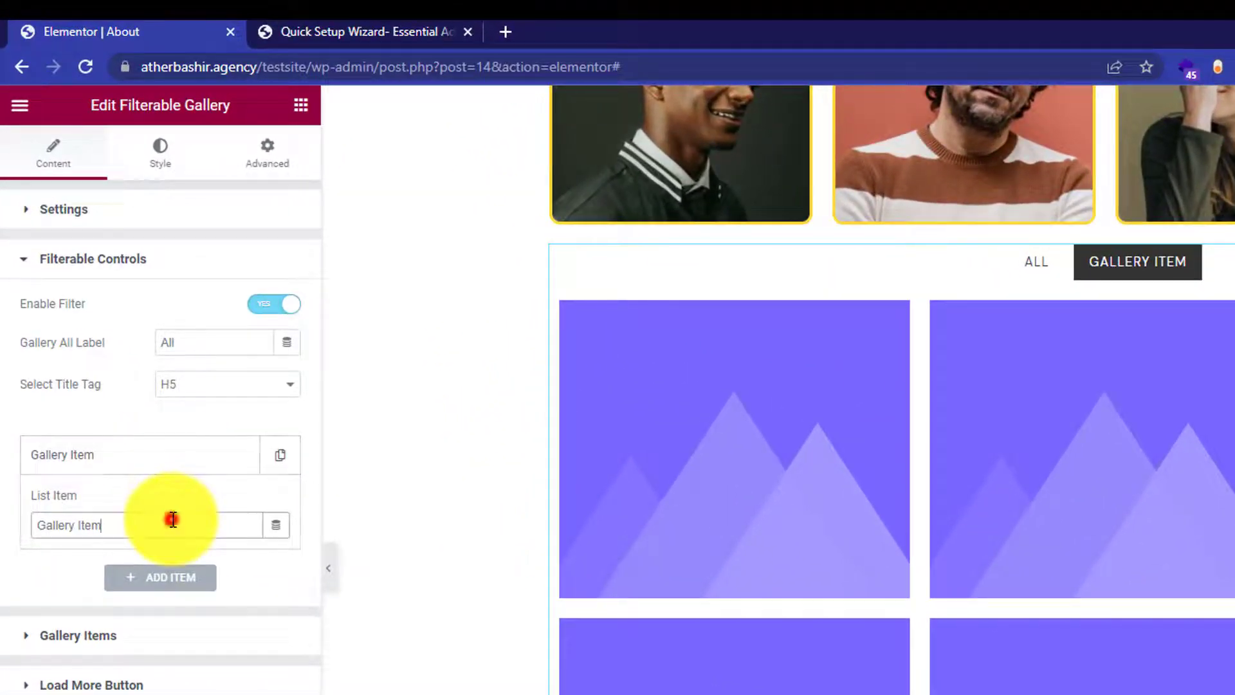
pyautogui.doubleClick(148, 447)
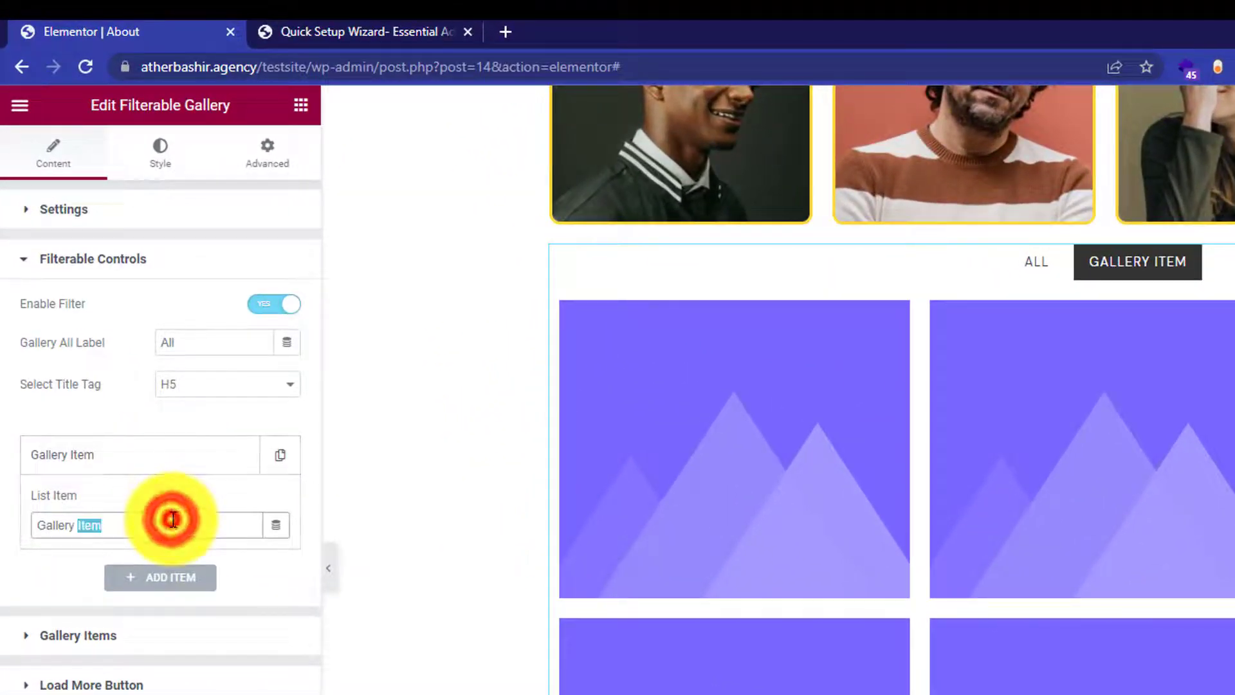
pyautogui.tripleClick(172, 520)
pyautogui.write('Mou')
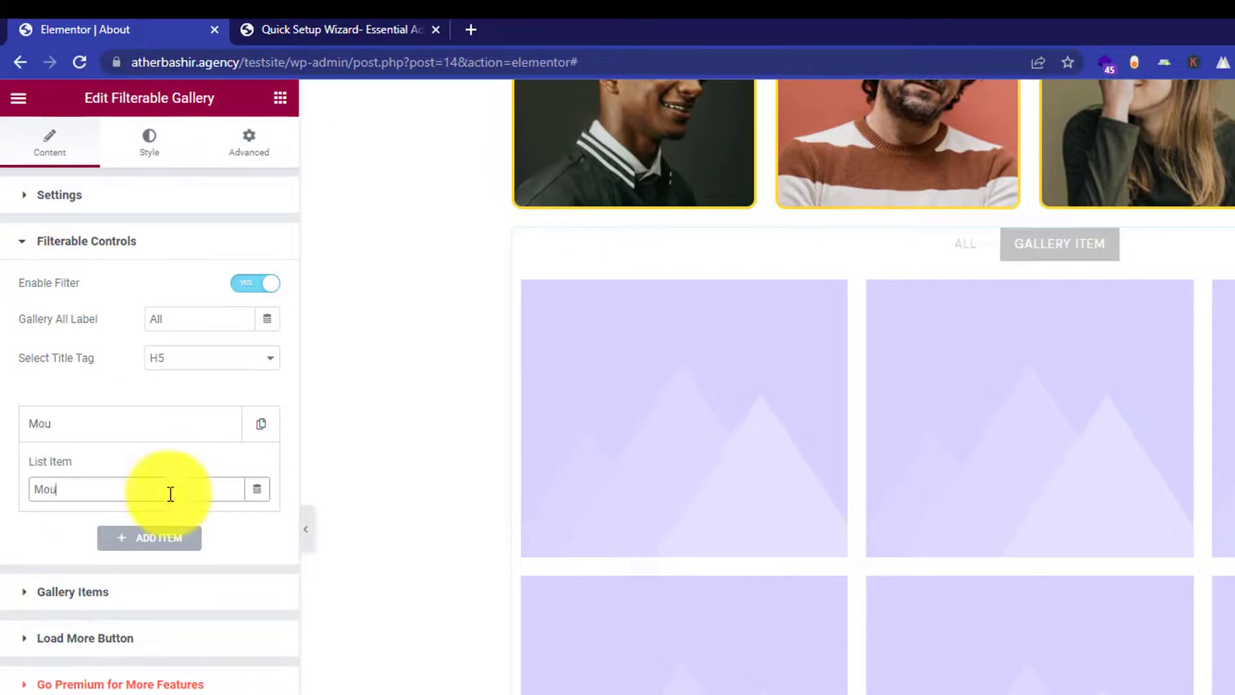
pyautogui.write('ntains')
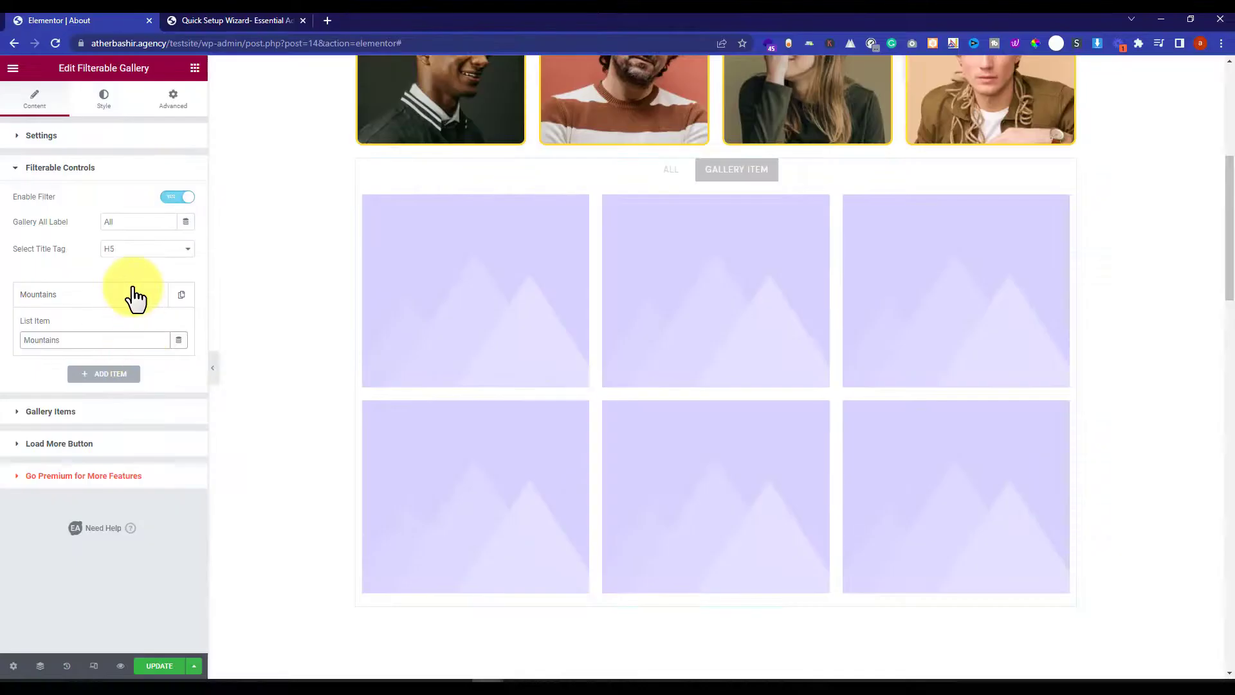
pyautogui.click(186, 426)
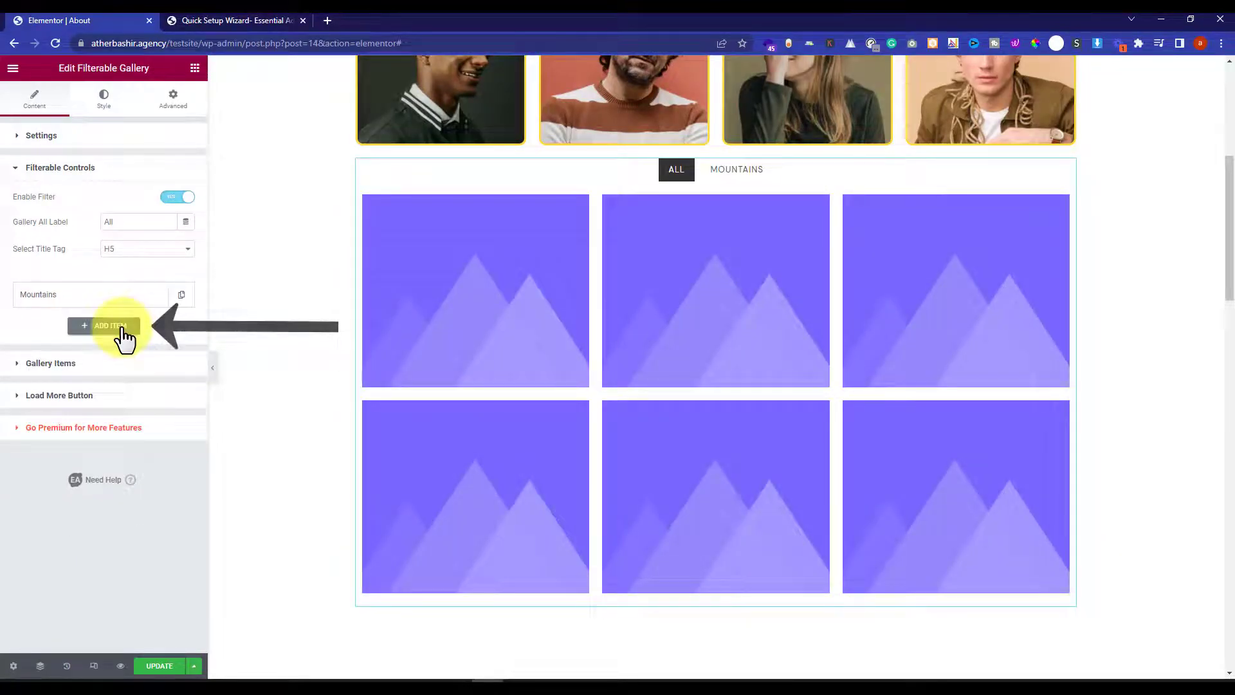
# - Add a second filter item to the Filterable Controls and name it People
pyautogui.click(121, 326)
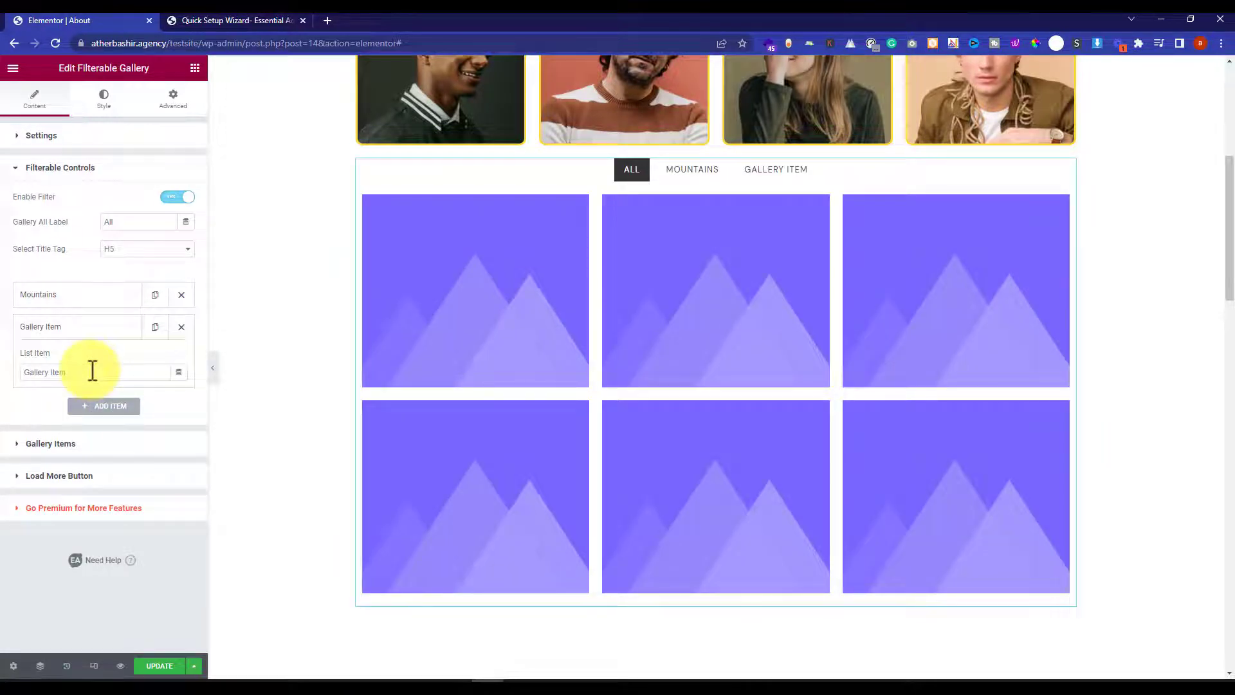
pyautogui.tripleClick(91, 370)
pyautogui.write('People')
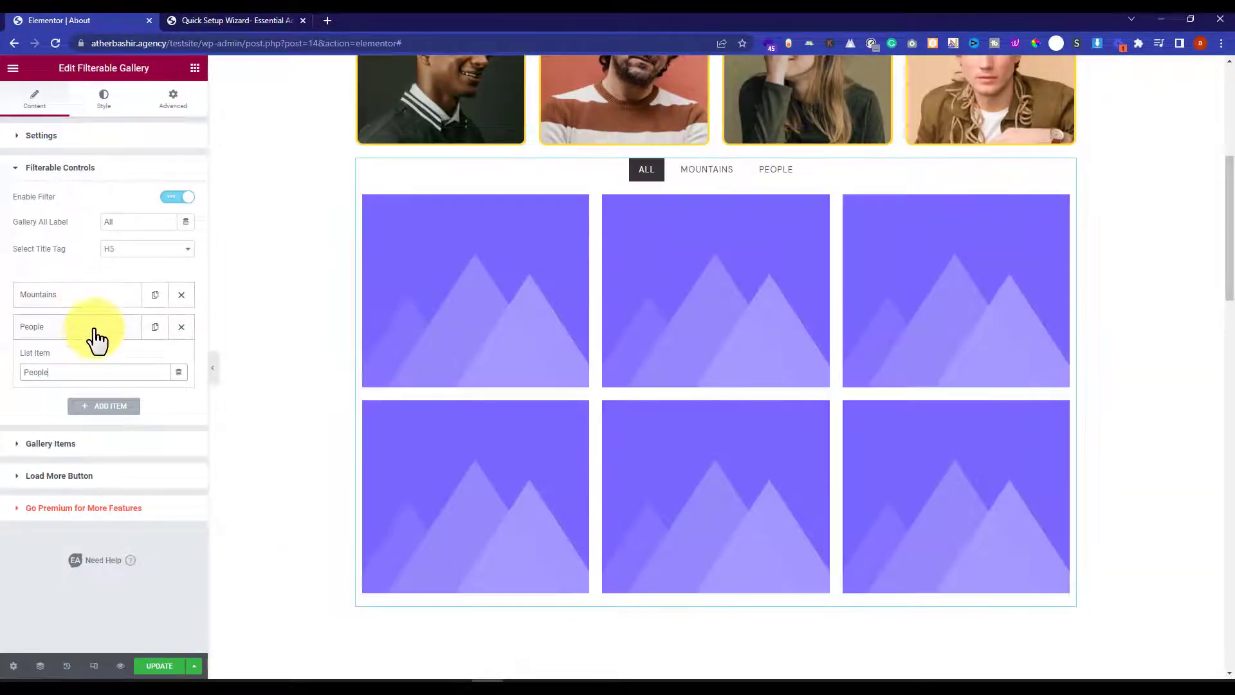
pyautogui.click(97, 335)
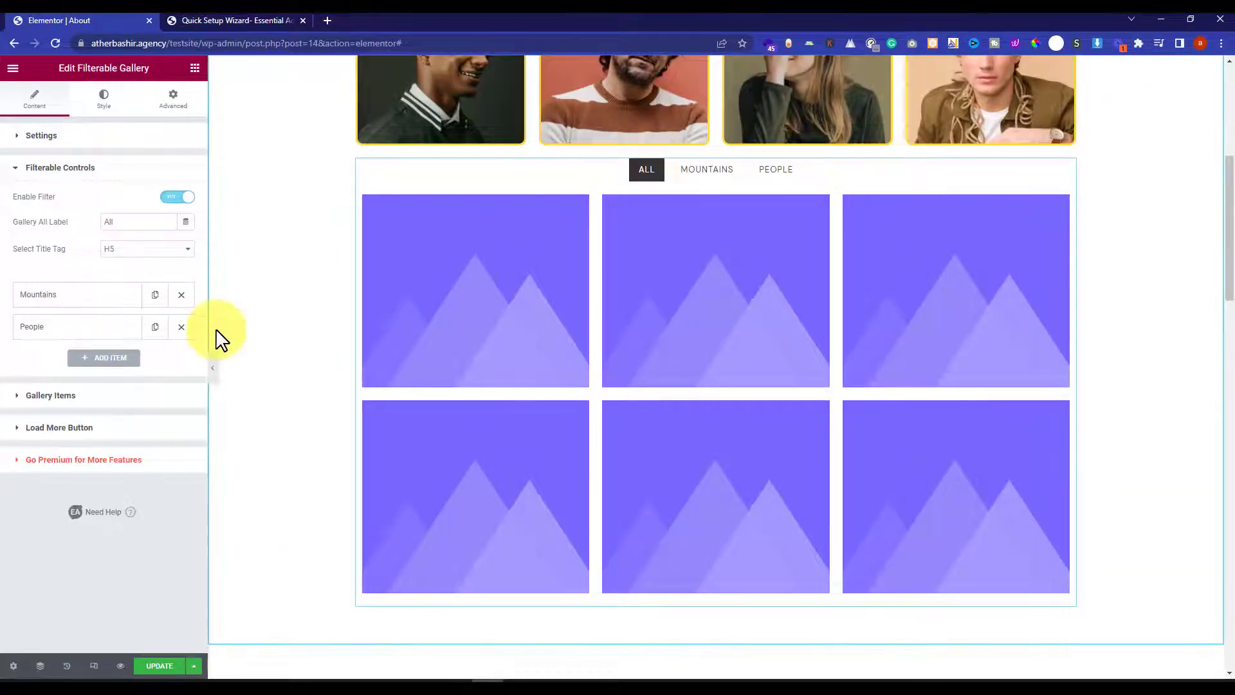
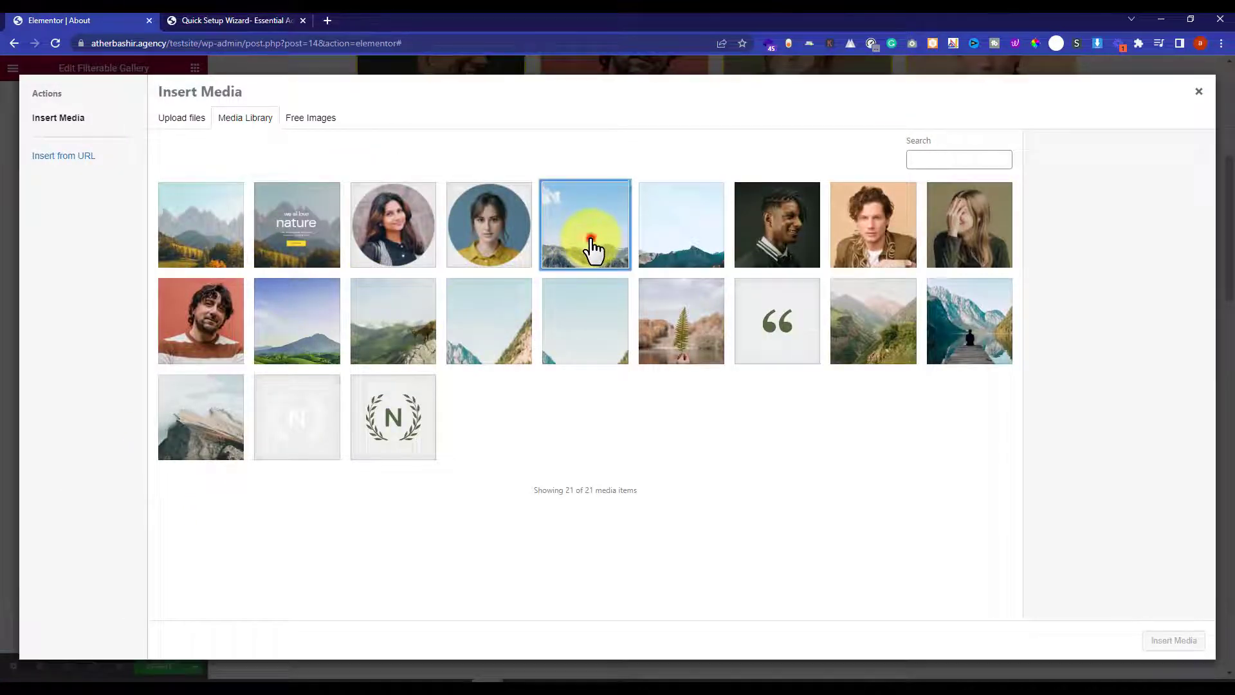
# - Give the first gallery item the blue-sky mountain photo and the control name Mountains, and test the Mountains and All filters
pyautogui.click(589, 238)
pyautogui.click(1173, 640)
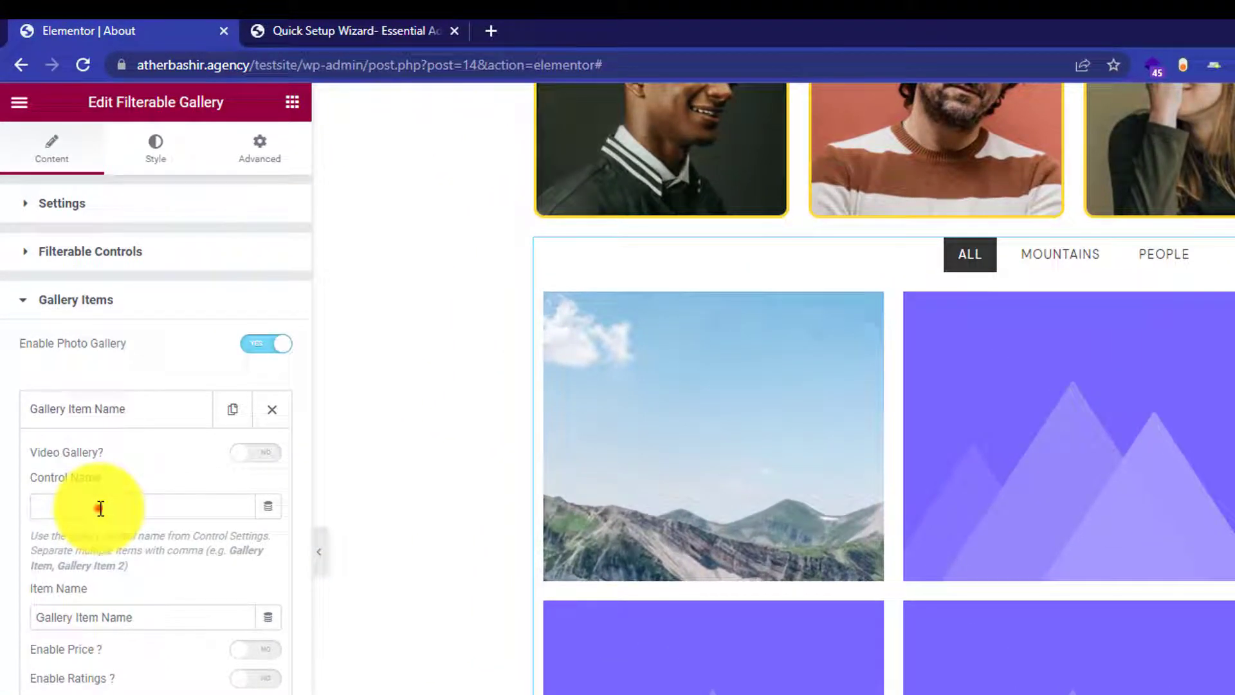
pyautogui.click(100, 508)
pyautogui.write('Mountains')
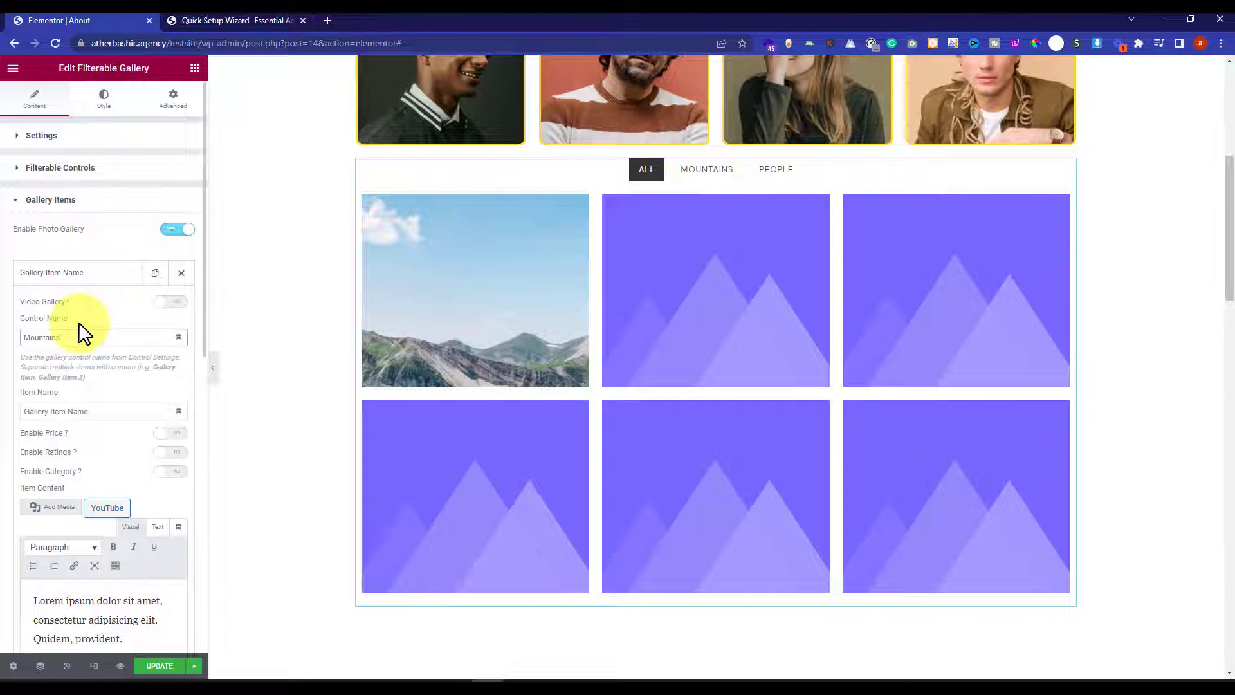
pyautogui.click(707, 171)
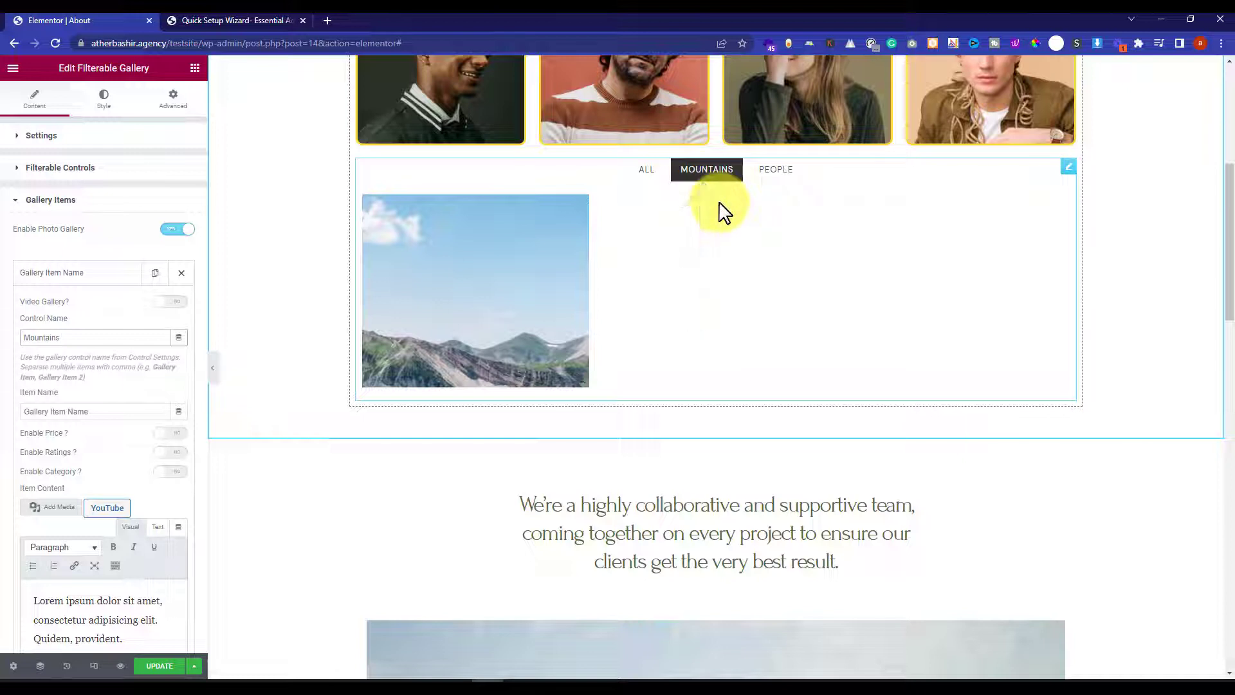
pyautogui.click(644, 170)
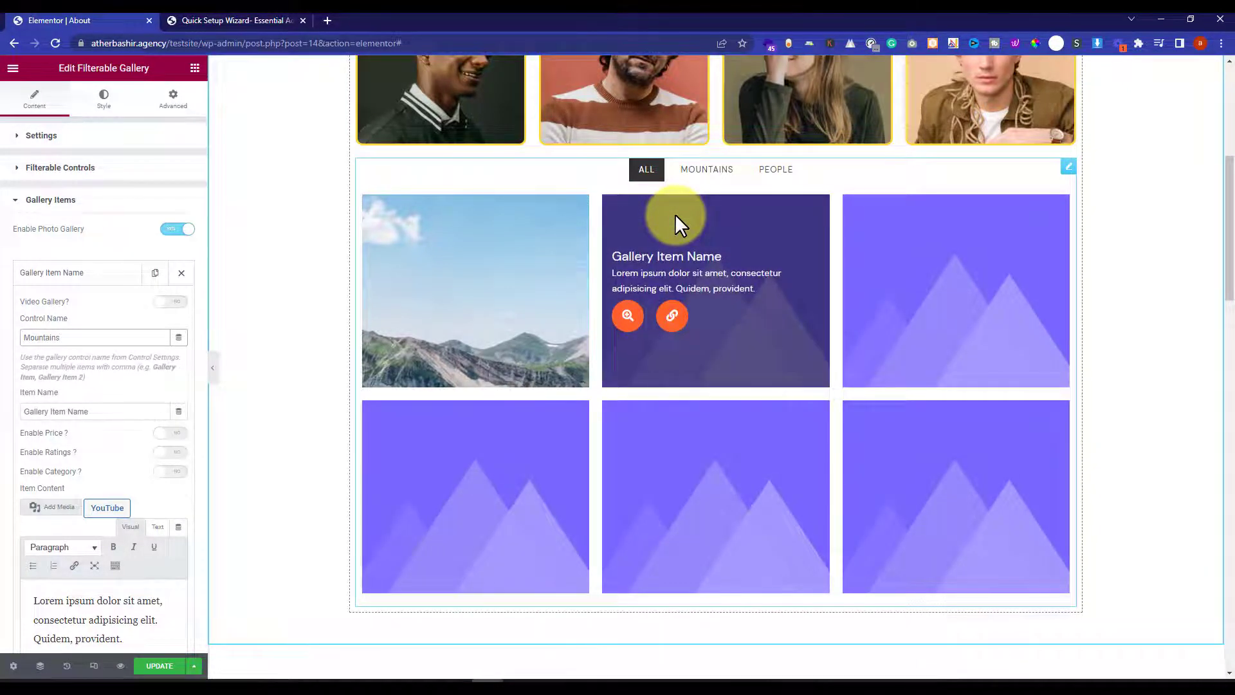
# - Give the second gallery item the contact-hero mountain photo from the media library and the control name Mountains
pyautogui.click(84, 272)
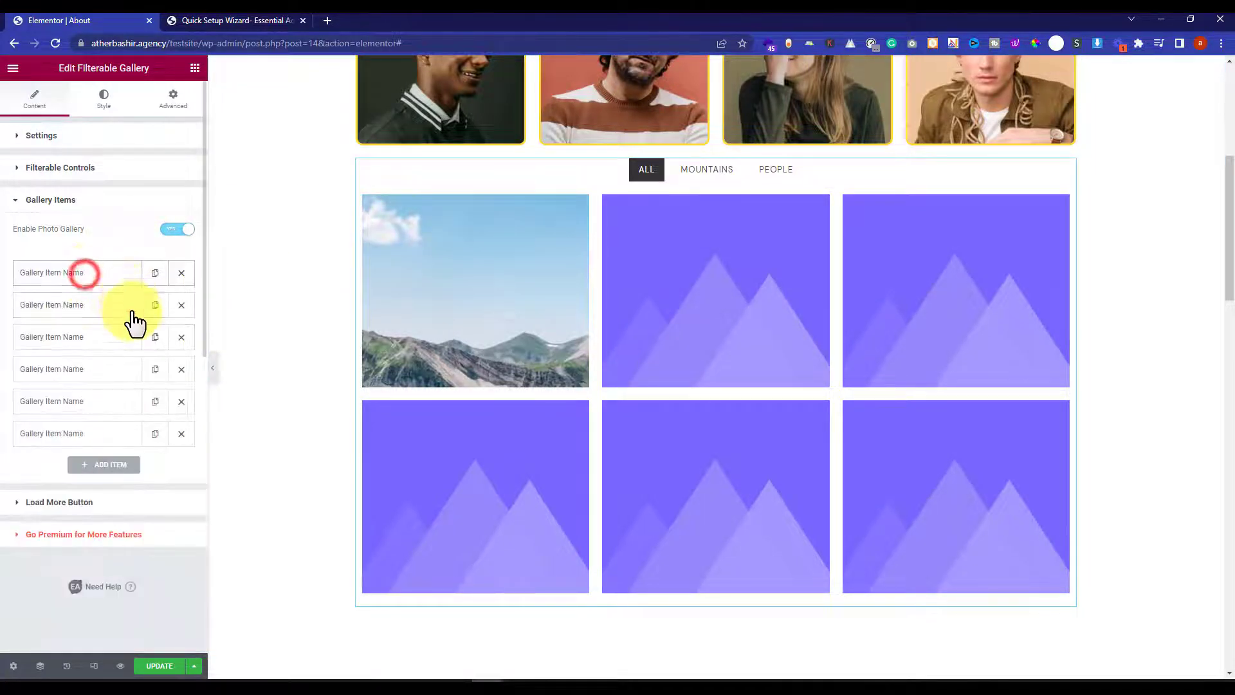
pyautogui.click(83, 306)
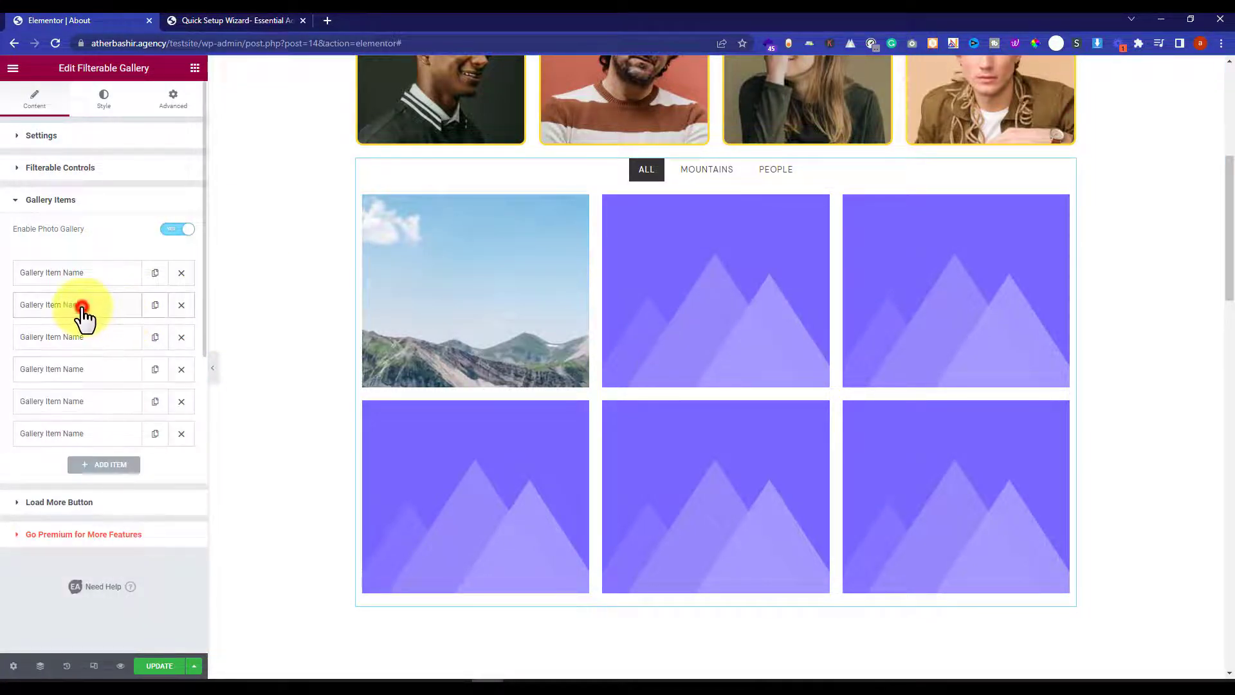
pyautogui.scroll(-4, 126, 364)
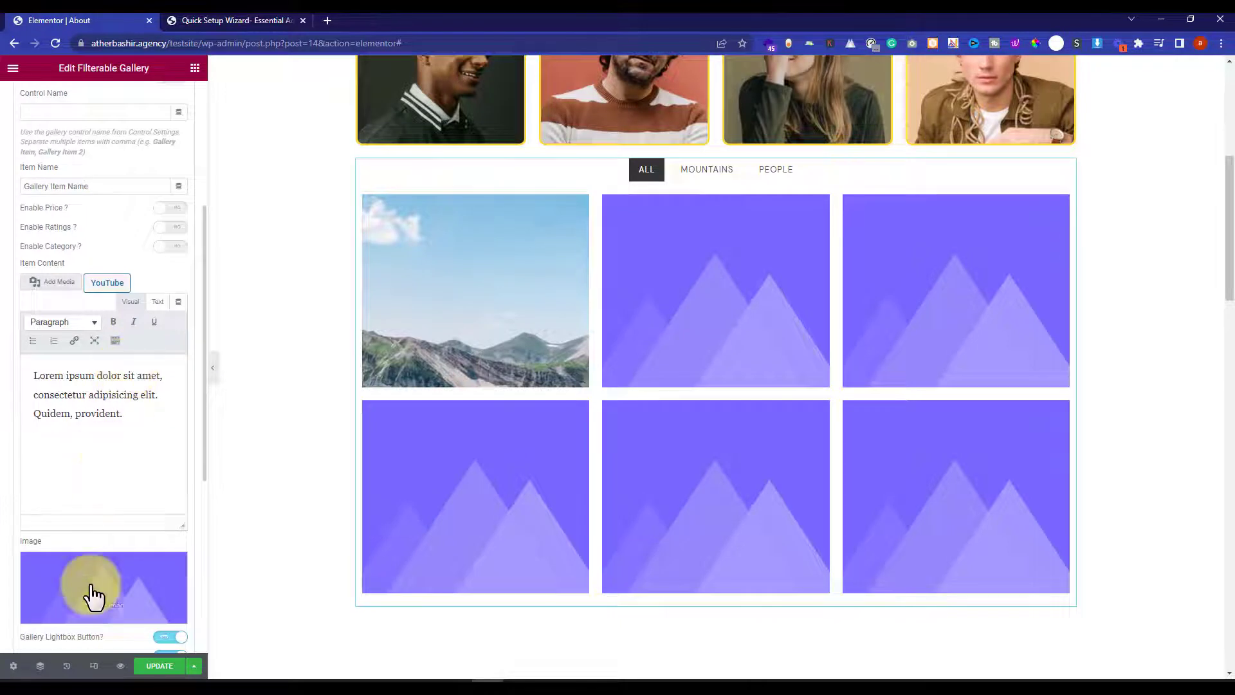
pyautogui.click(111, 603)
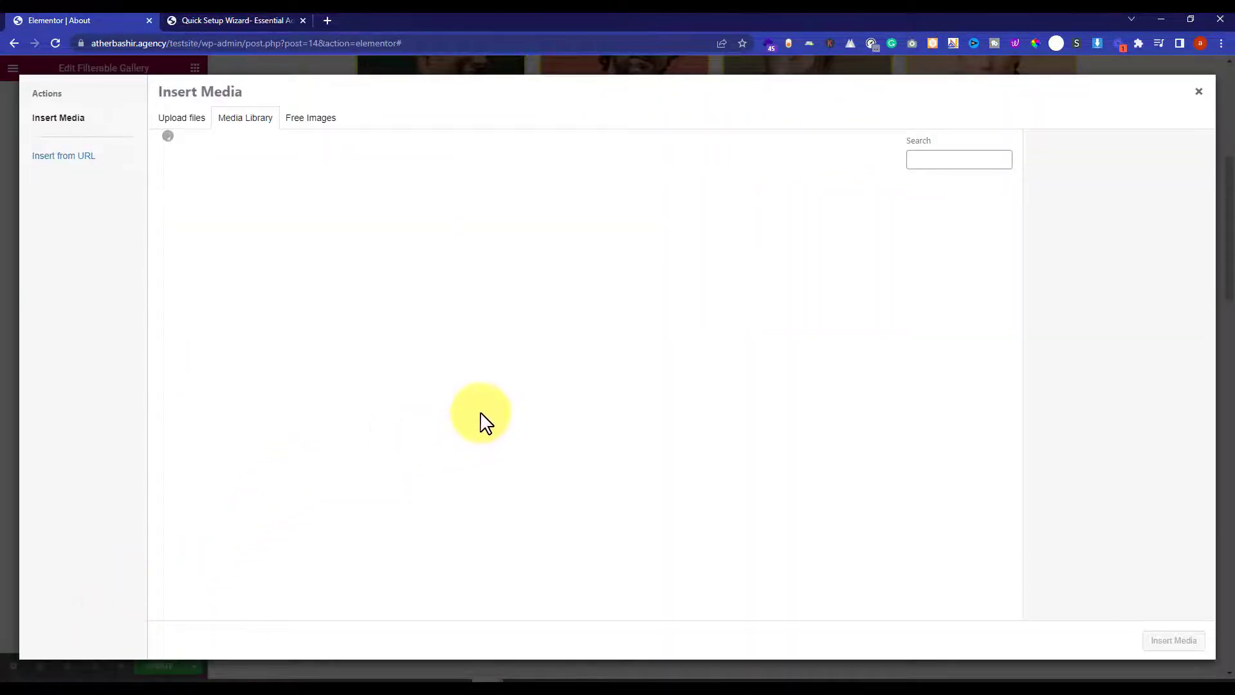
pyautogui.click(666, 212)
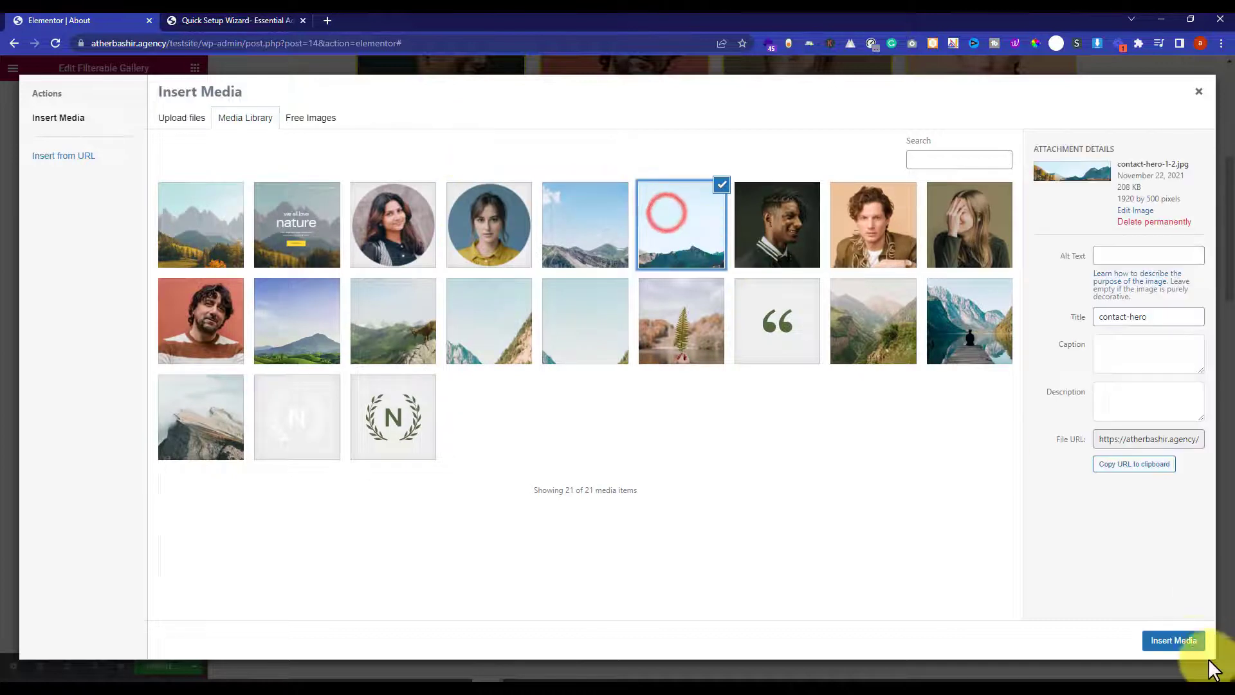
pyautogui.click(1182, 642)
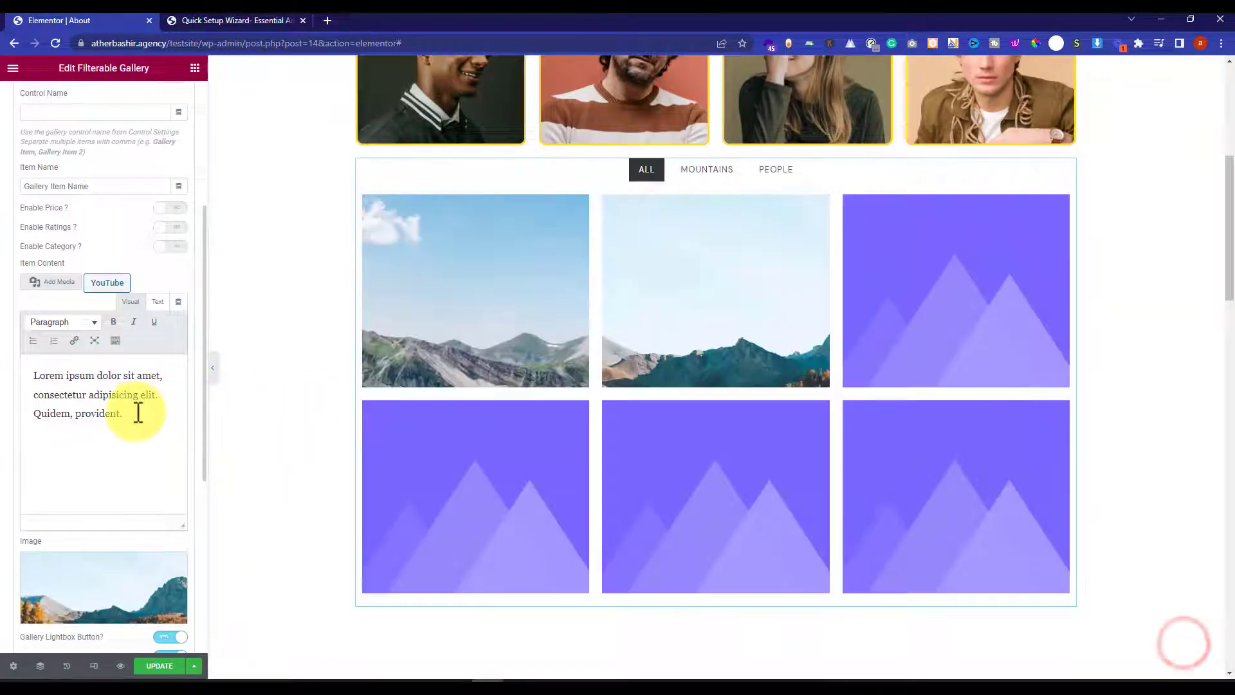
pyautogui.scroll(3, 127, 179)
pyautogui.click(45, 305)
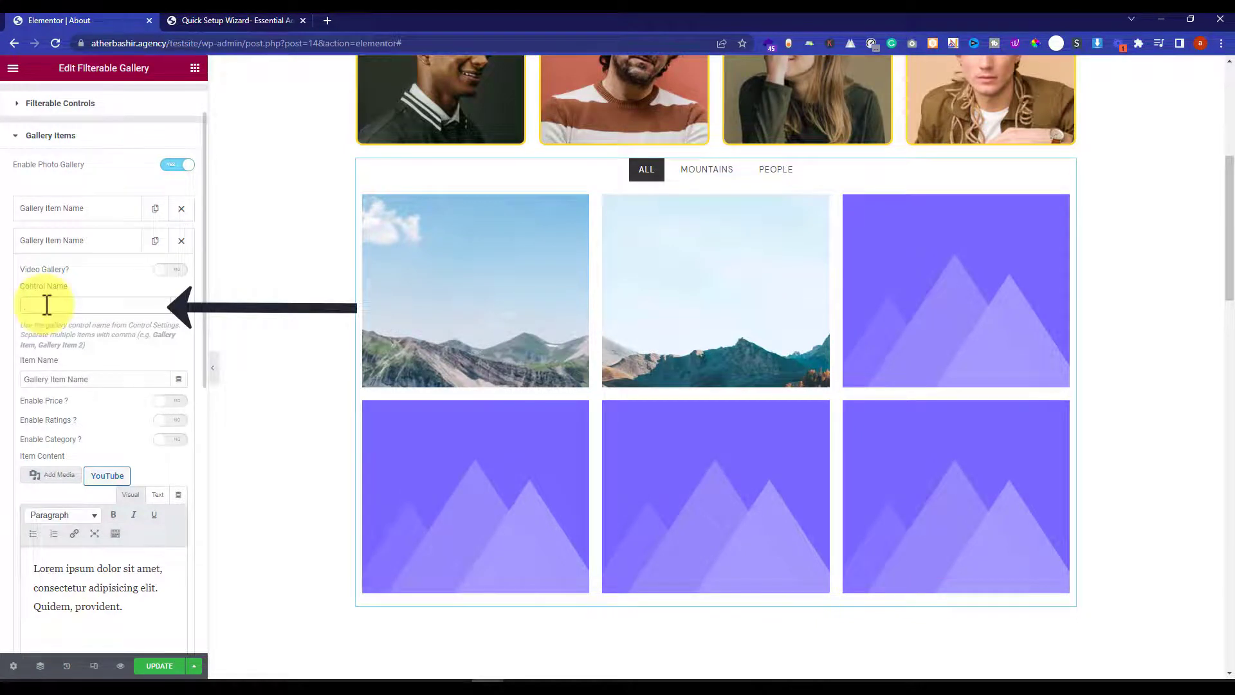
pyautogui.write('Mountains')
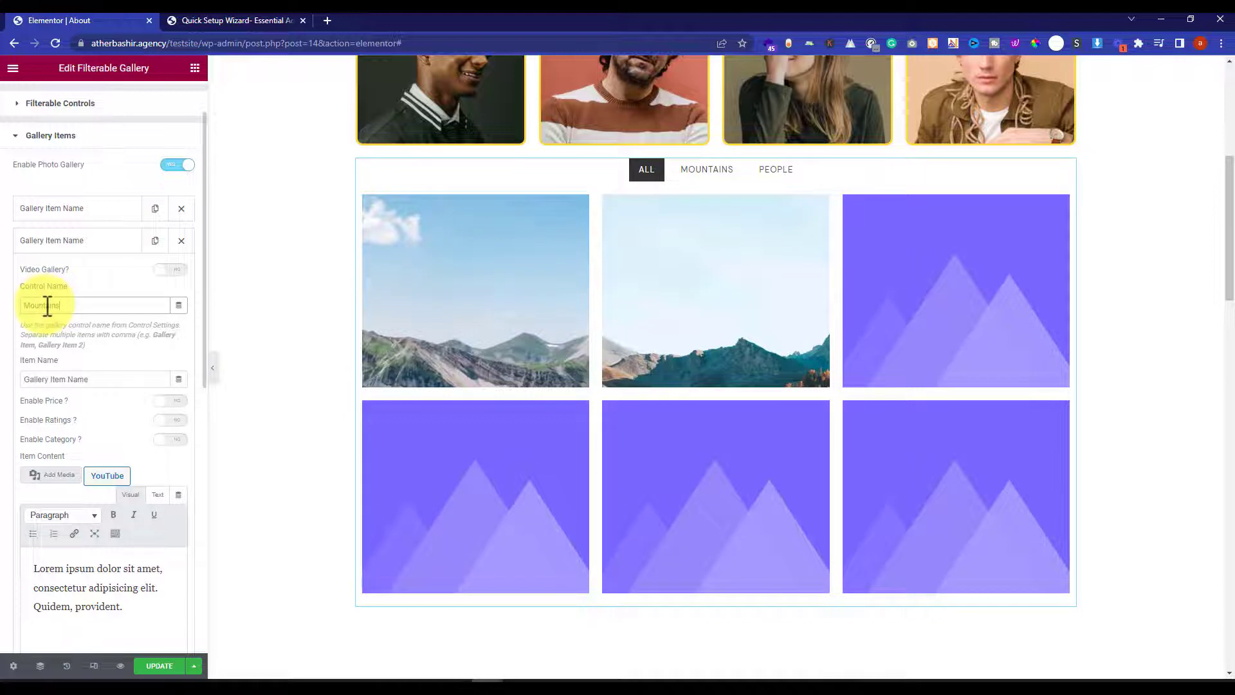
pyautogui.click(88, 241)
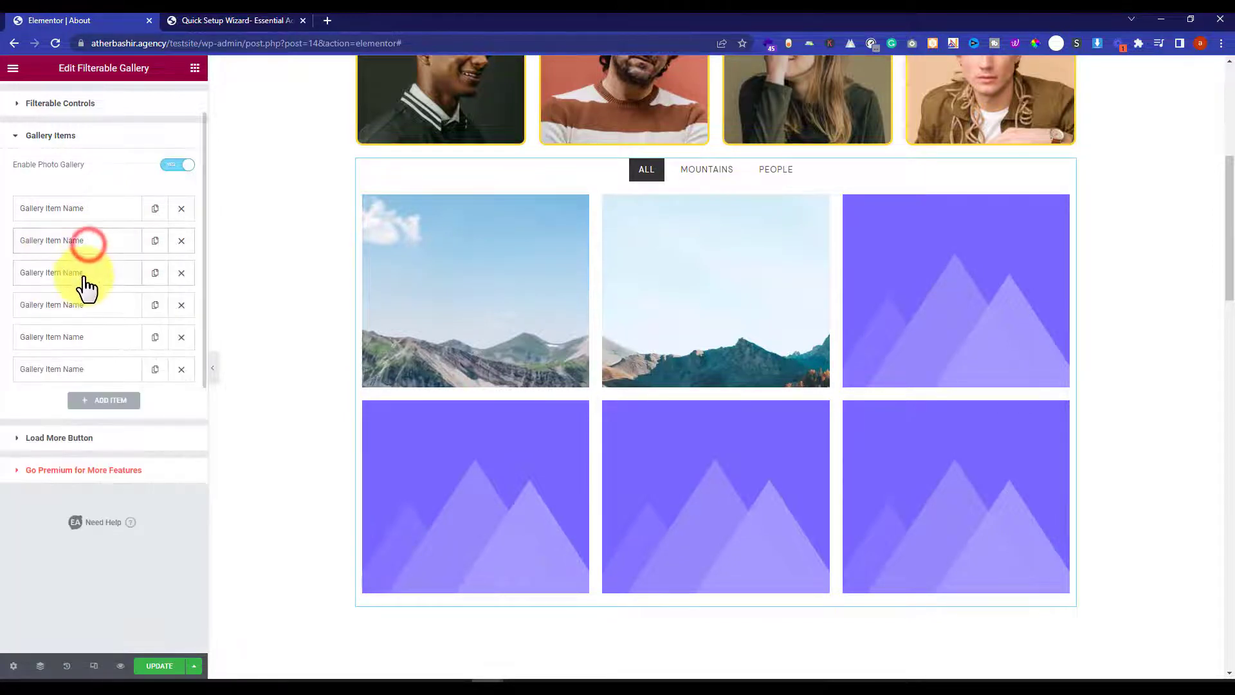
# - Set the third gallery item's image to the header-hero photo of the green mountain landscape
pyautogui.click(86, 272)
pyautogui.click(85, 539)
pyautogui.click(293, 329)
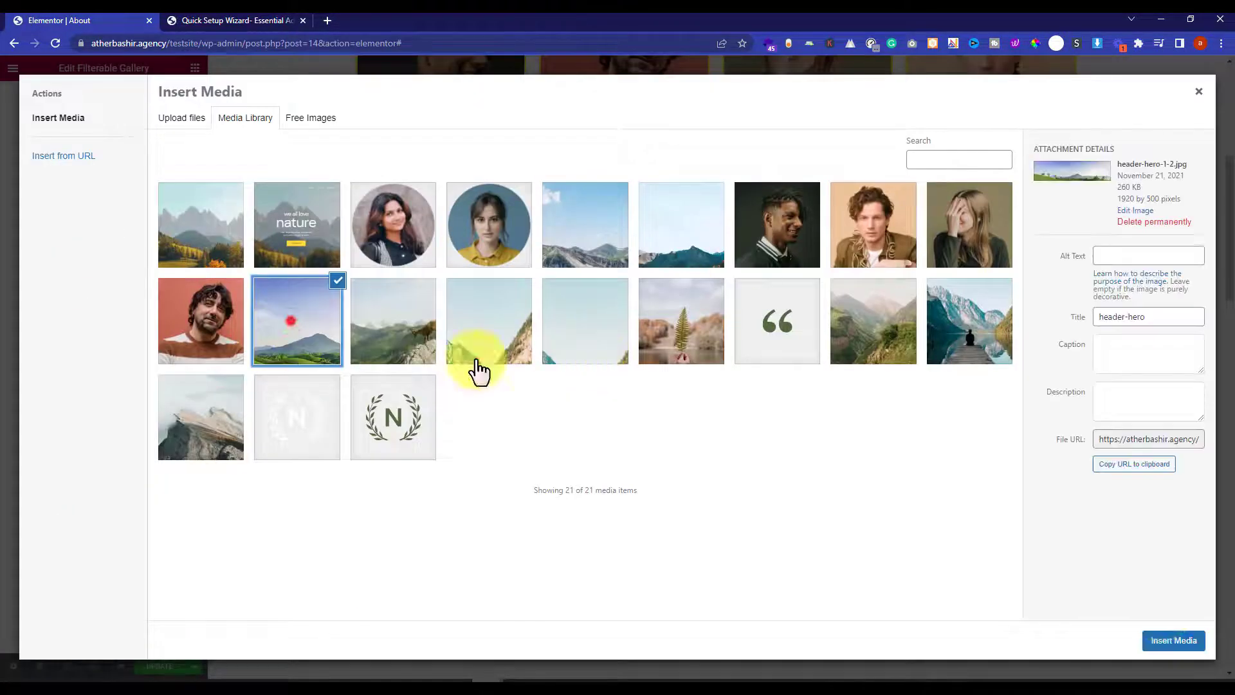
pyautogui.click(1174, 640)
pyautogui.click(69, 339)
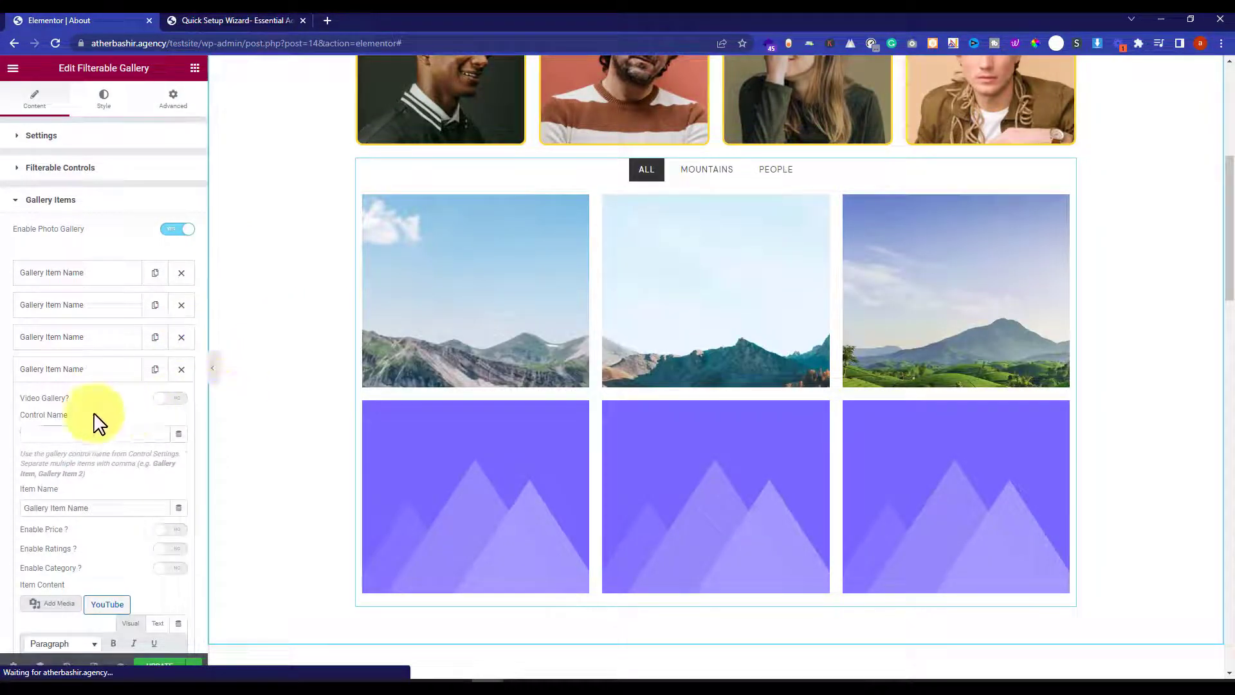
# - Give the fourth gallery item the control name People and the portrait of the man in the dark varsity jacket
pyautogui.click(63, 441)
pyautogui.write('People')
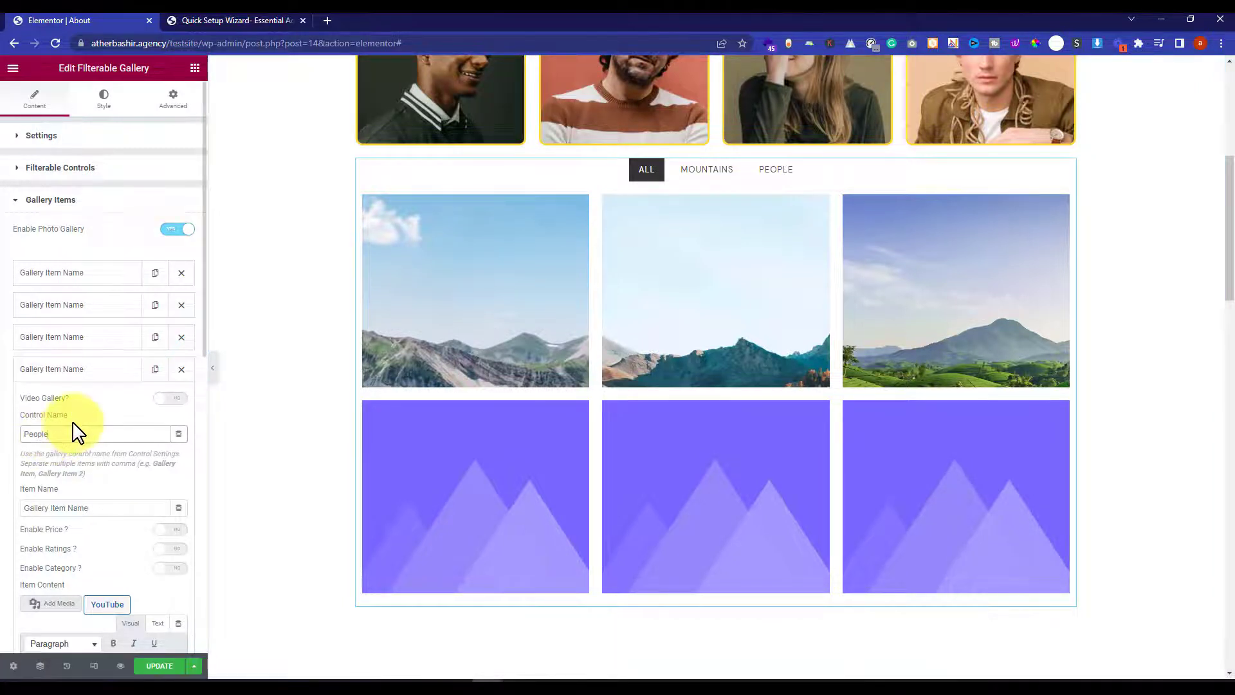
pyautogui.scroll(-4, 74, 430)
pyautogui.scroll(2, 74, 444)
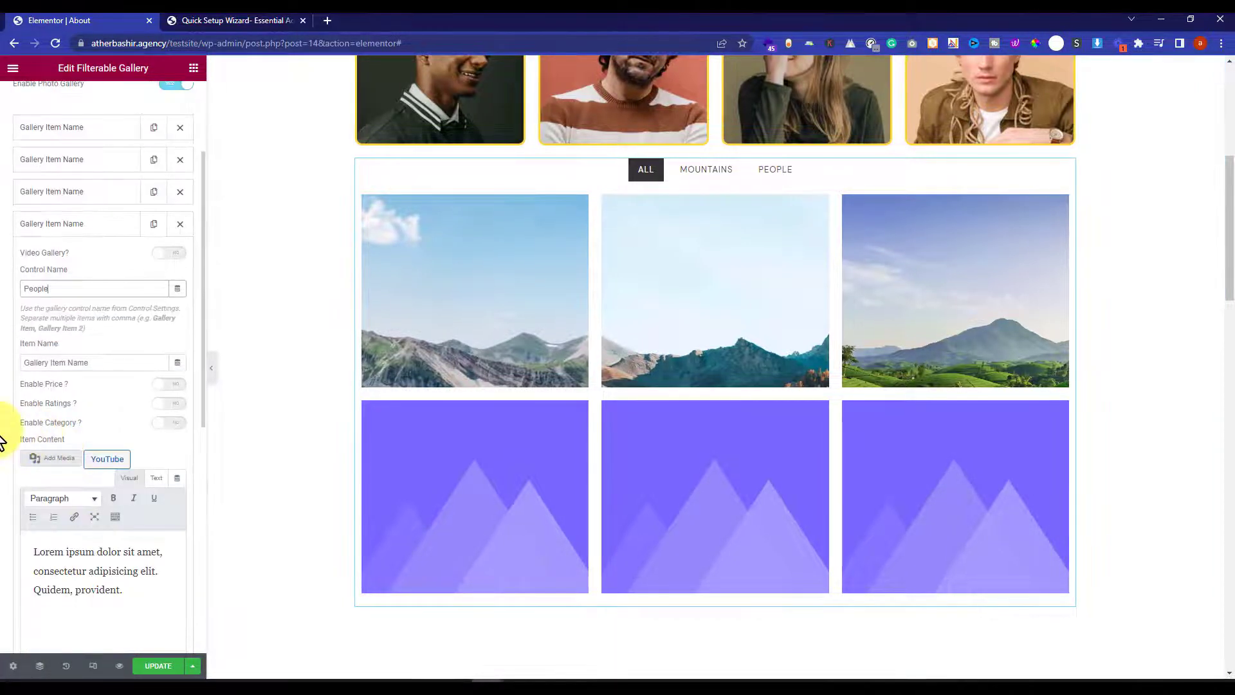
pyautogui.scroll(-3, 45, 386)
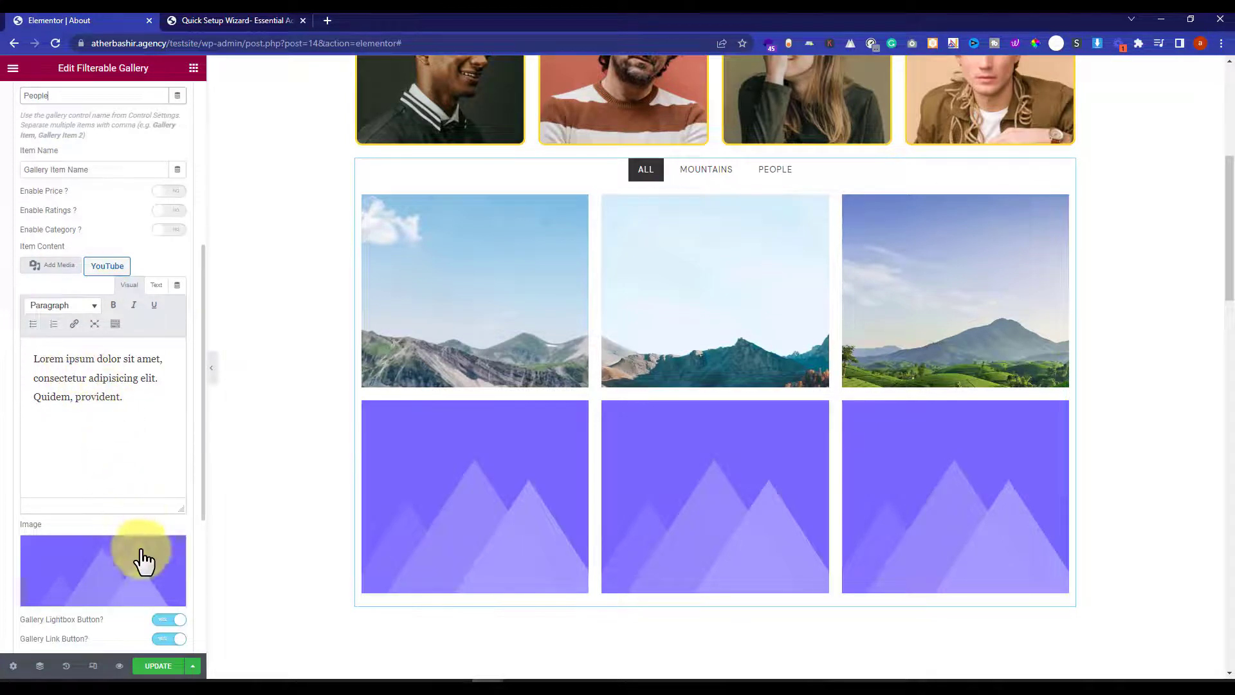
pyautogui.click(92, 589)
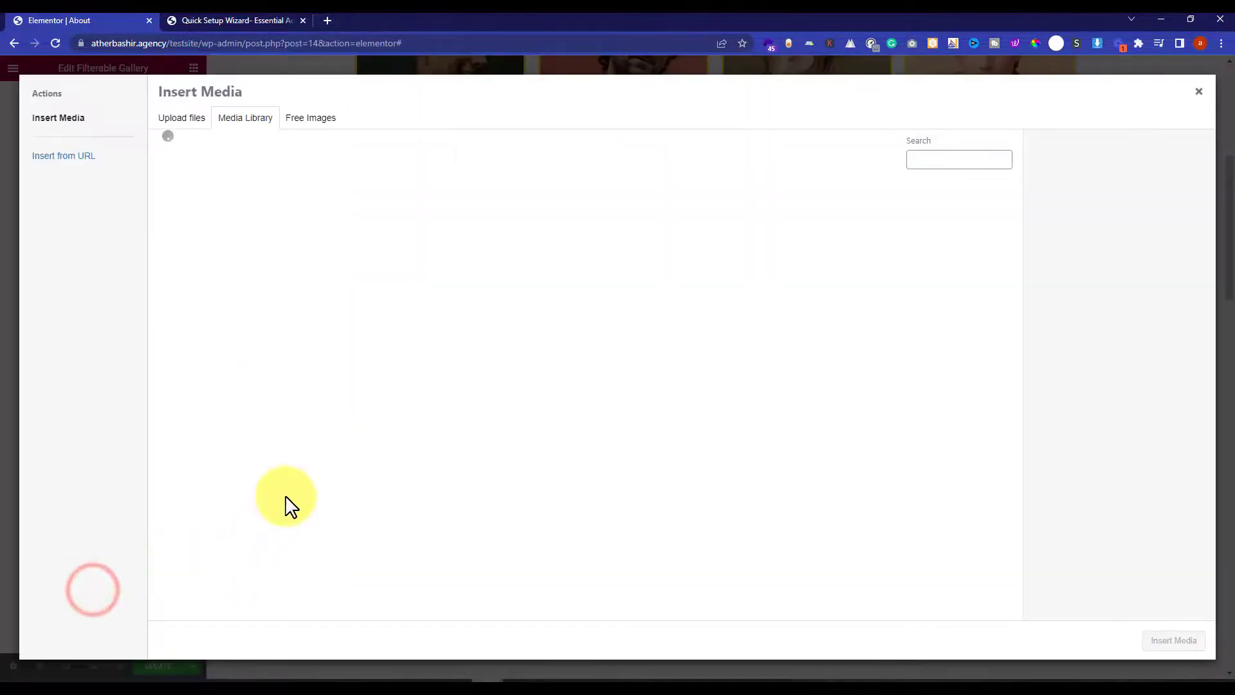
pyautogui.click(807, 239)
pyautogui.click(1188, 639)
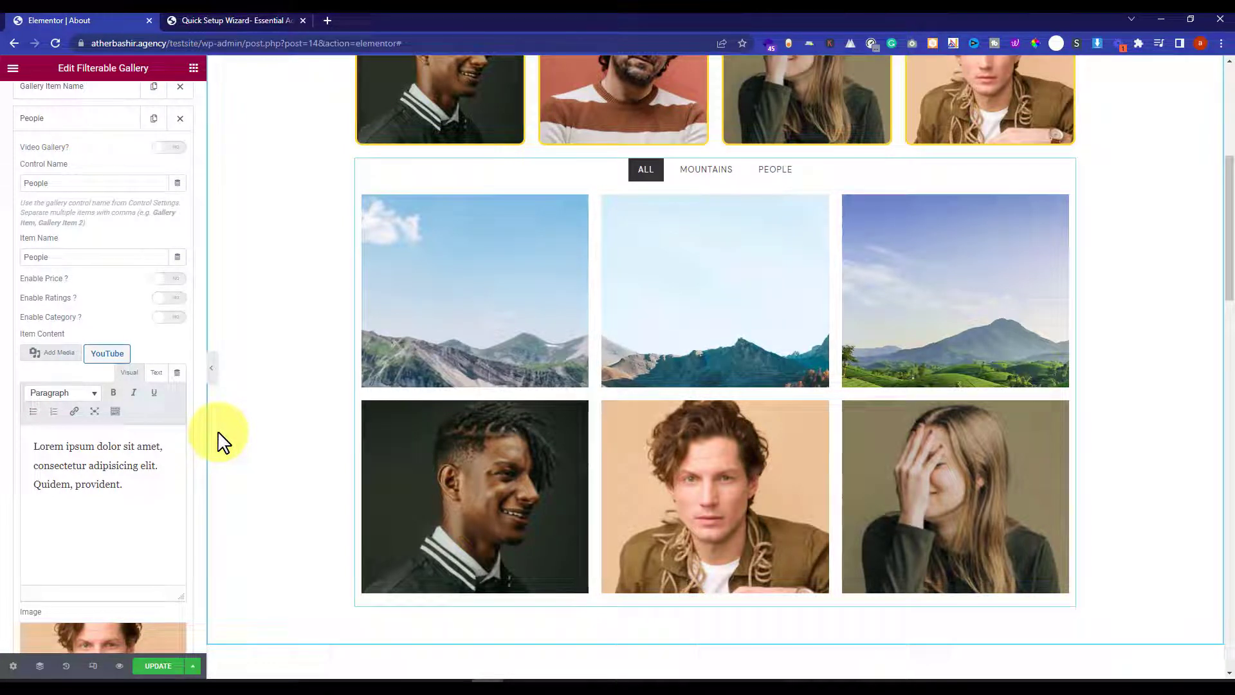
# - Hide the editor panel to preview the page, and test the gallery's Mountains and People filters
pyautogui.click(241, 424)
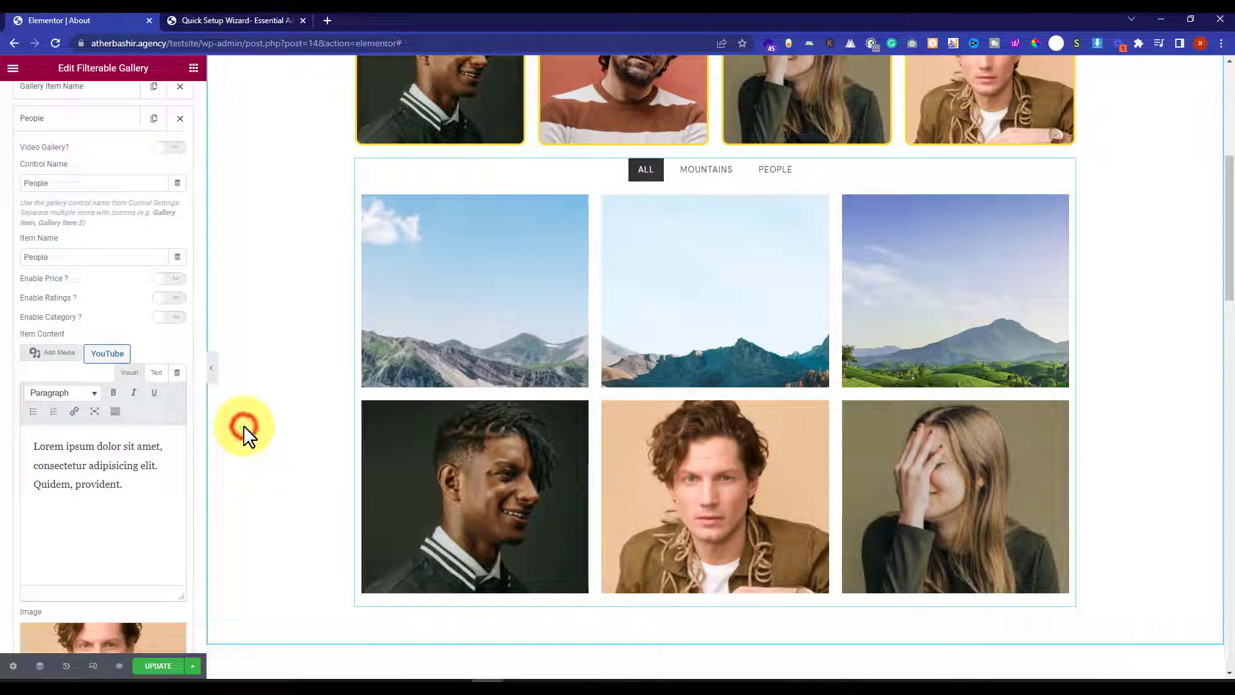
pyautogui.click(214, 368)
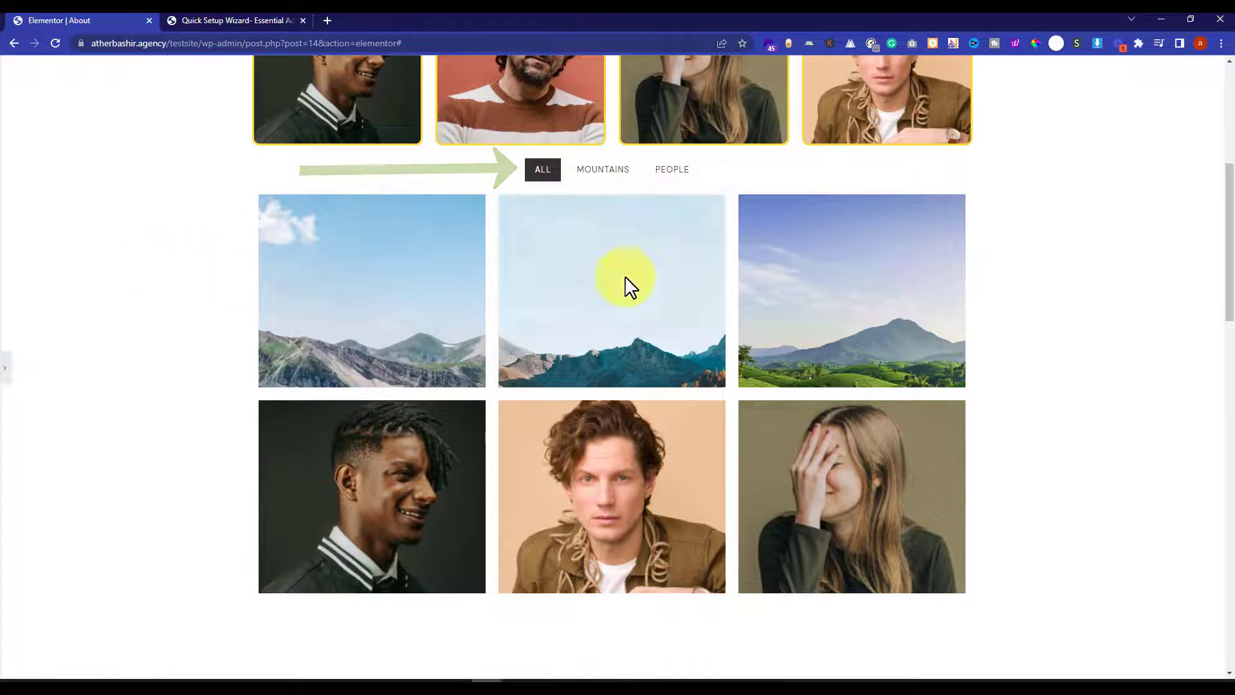
pyautogui.click(614, 171)
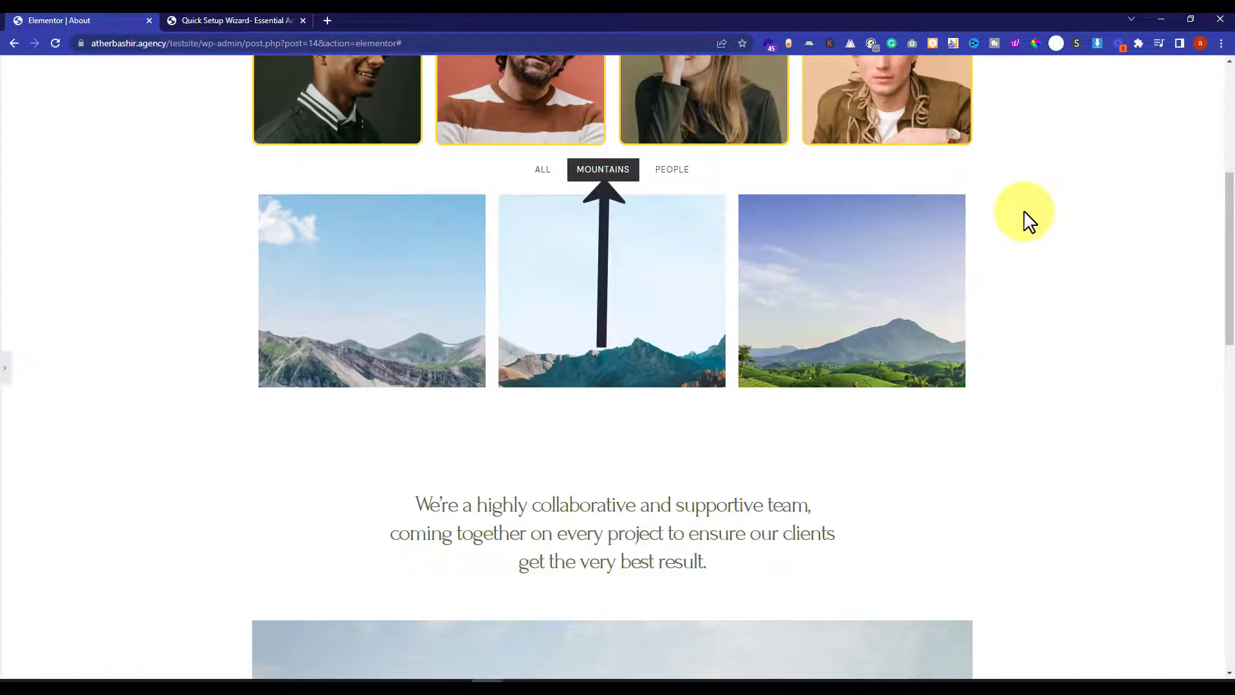
pyautogui.click(668, 171)
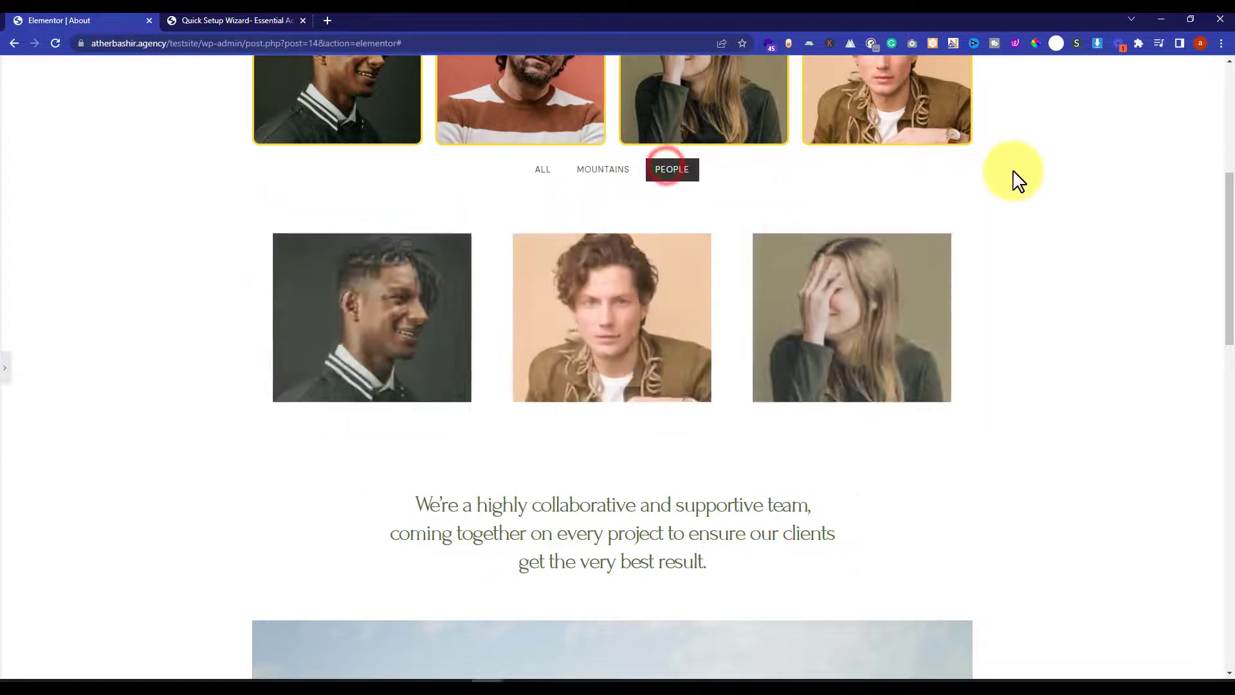